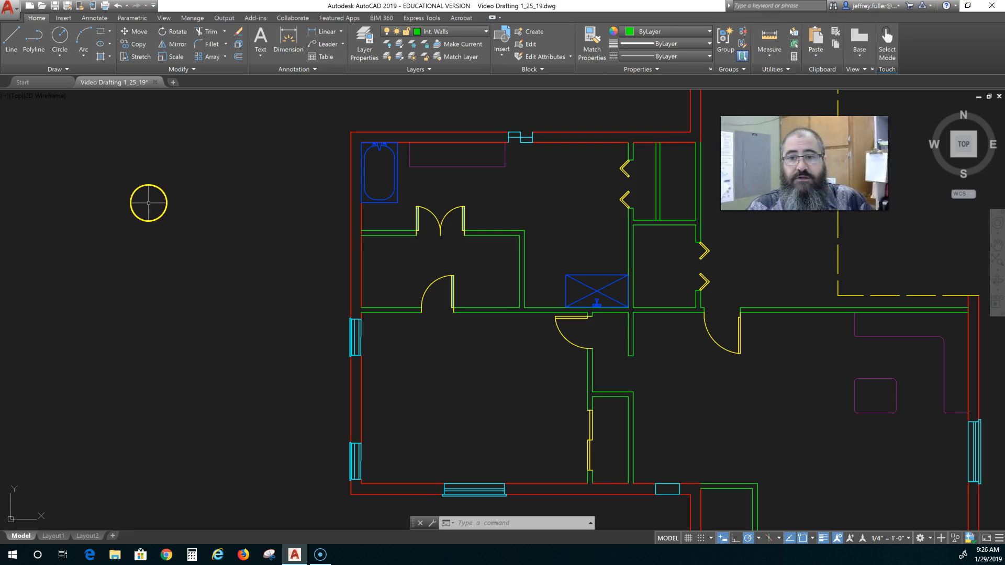
# Step: Make Plg Fix the current layer for drawing plumbing fixtures
pyautogui.scroll(8, 382, 174)
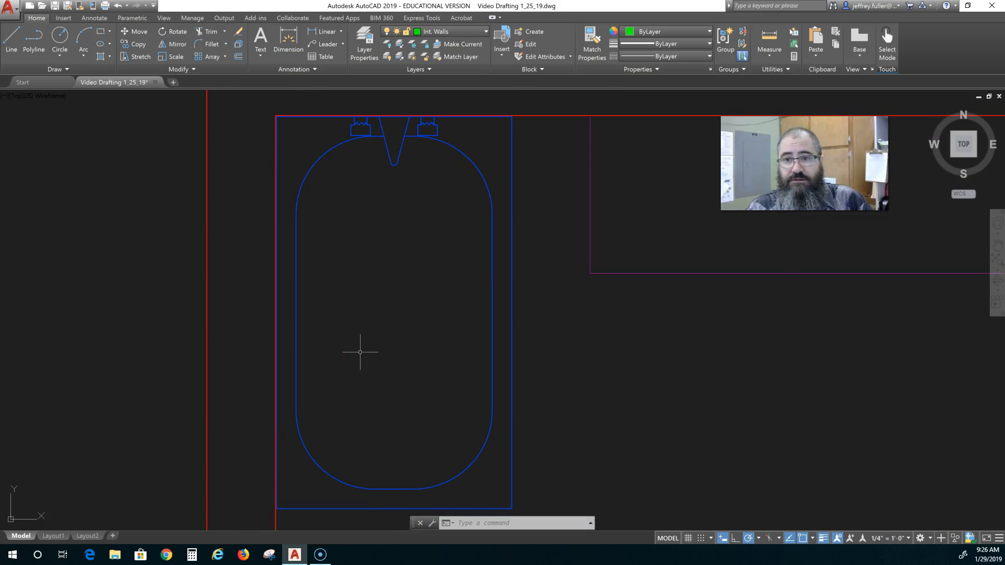
pyautogui.scroll(-6, 360, 352)
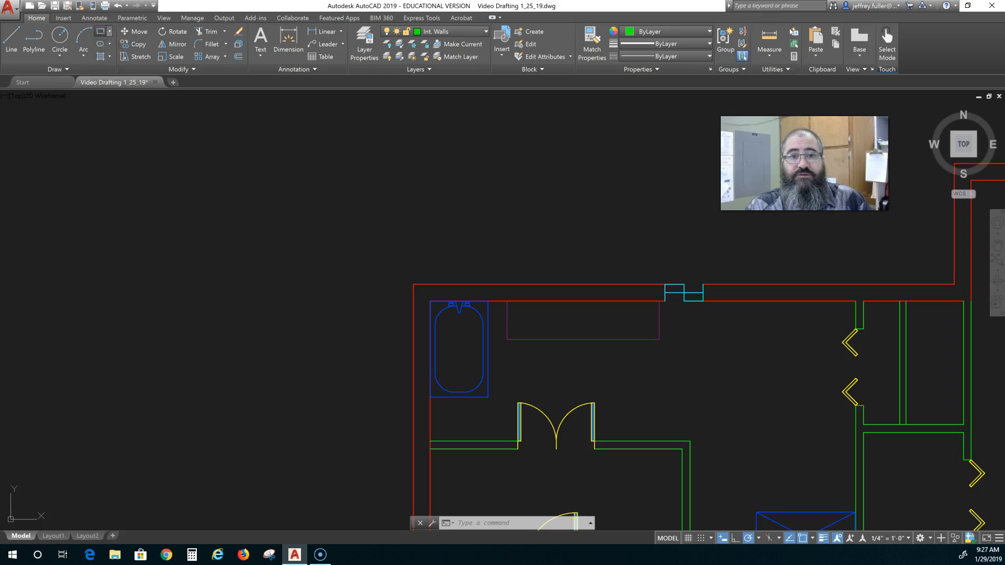
pyautogui.click(101, 31)
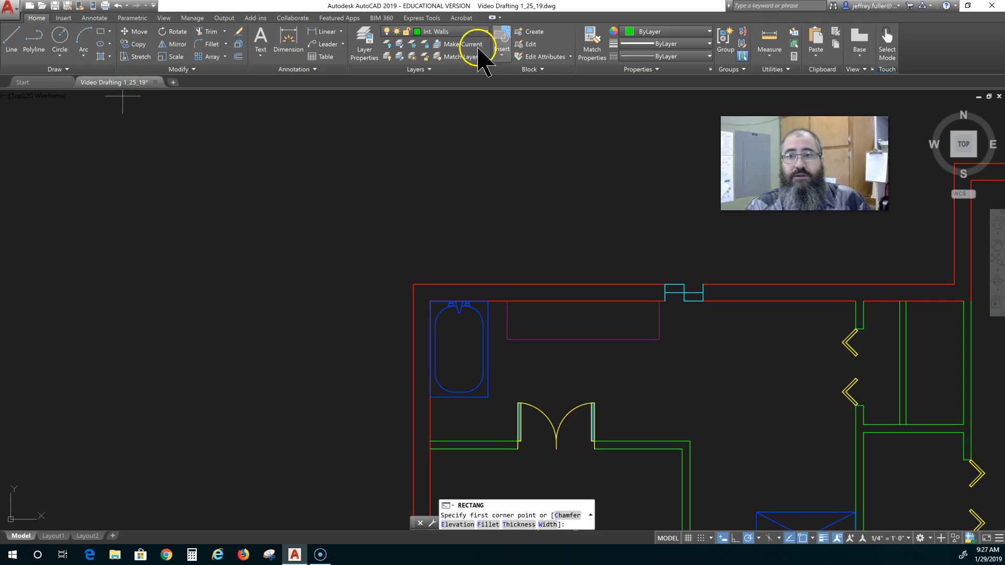
pyautogui.click(480, 32)
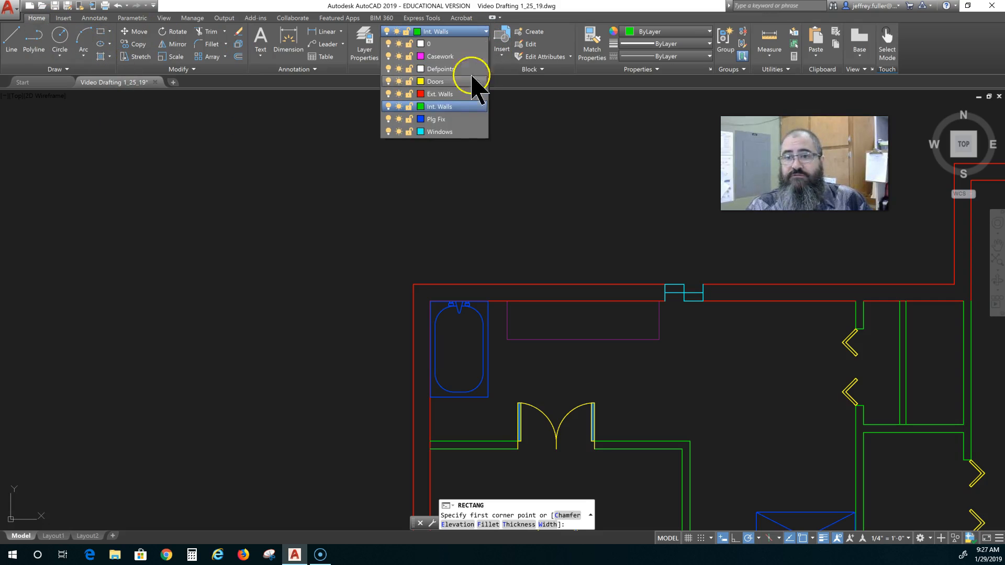
pyautogui.click(439, 121)
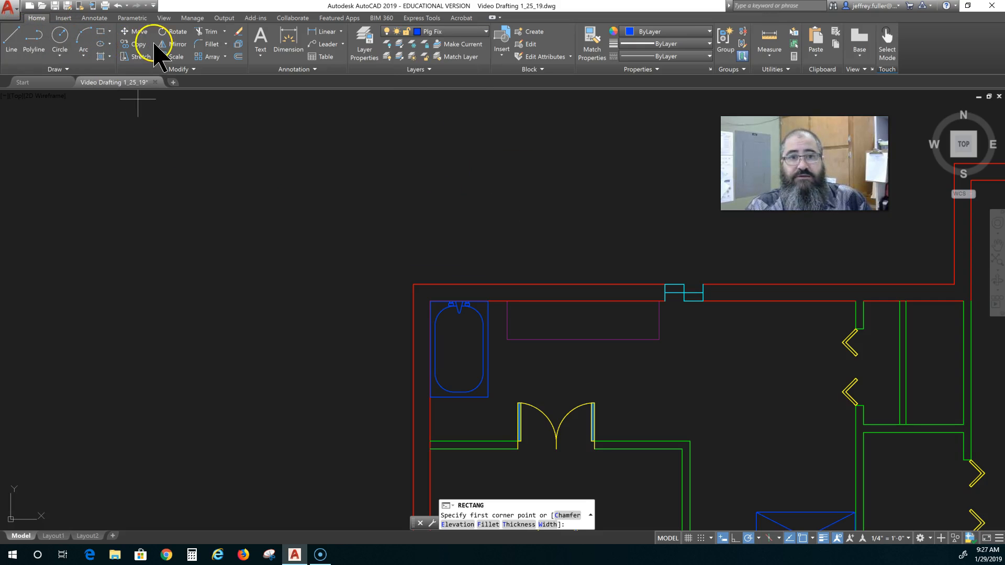
# Step: Draw a 3' by 5' rectangle for the tub outline in the empty area outside the floor plan
pyautogui.click(101, 32)
pyautogui.click(159, 161)
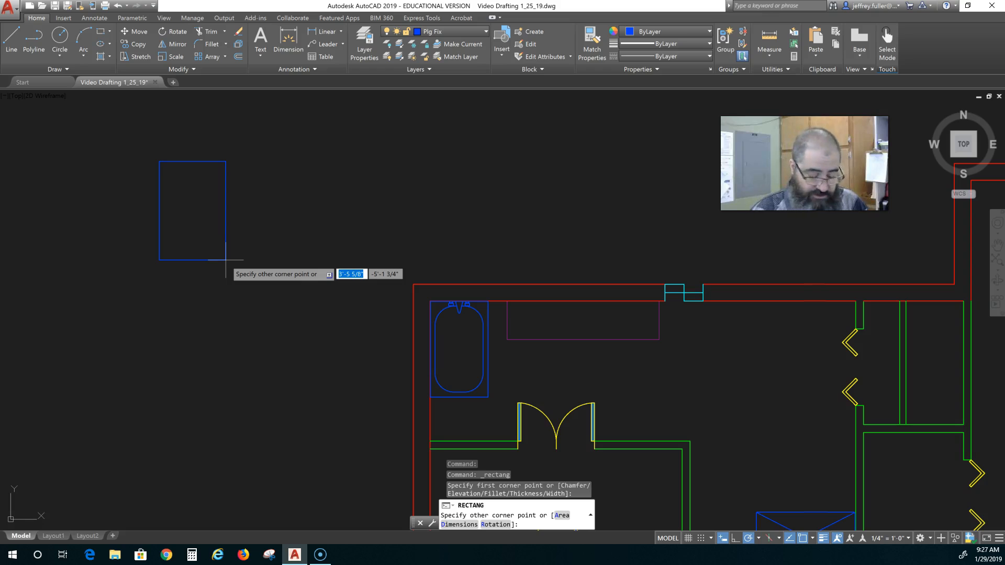
pyautogui.write('3')
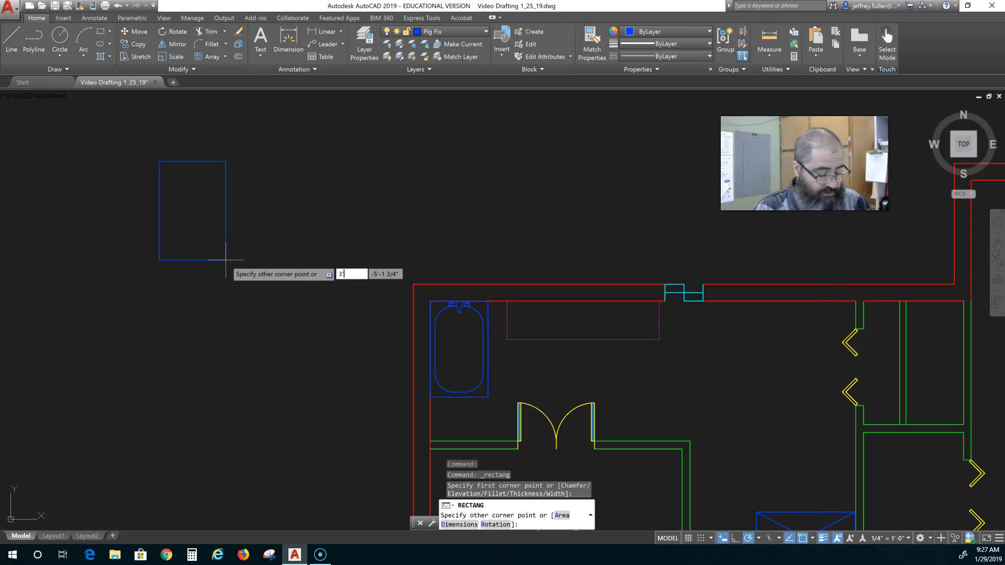
pyautogui.press('Tab')
pyautogui.write('5')
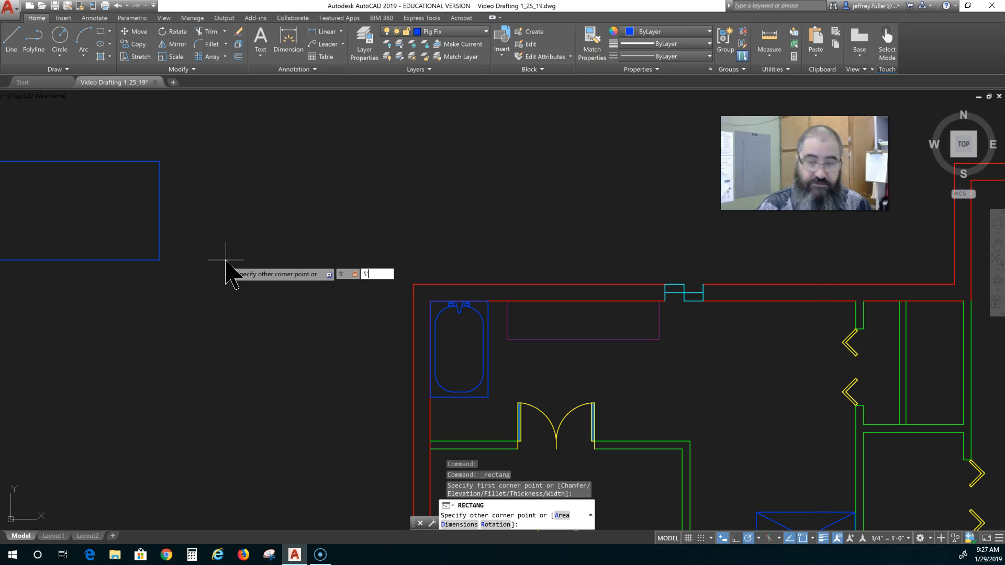
pyautogui.press('Return')
pyautogui.scroll(-2, 242, 251)
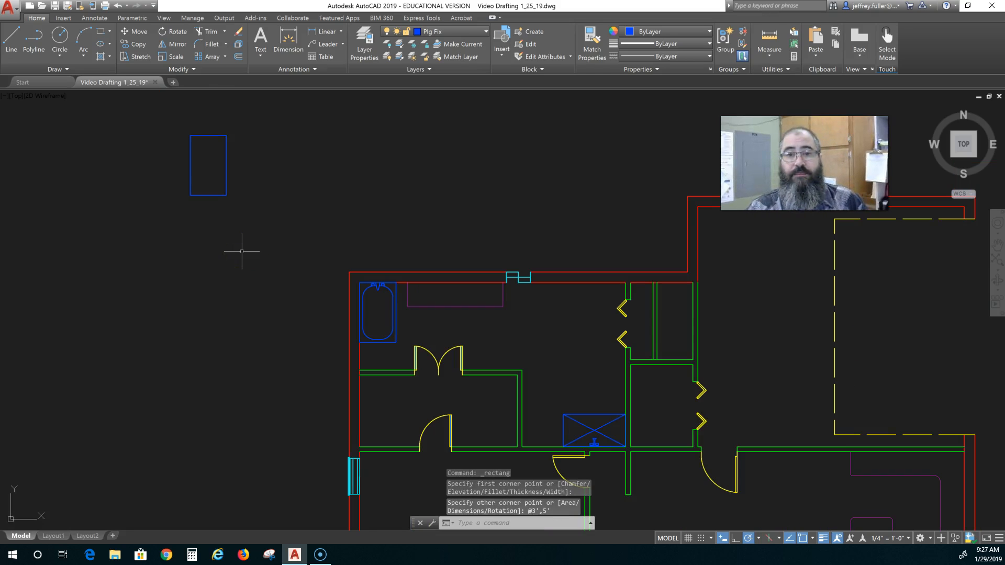
pyautogui.click(254, 132)
pyautogui.click(201, 166)
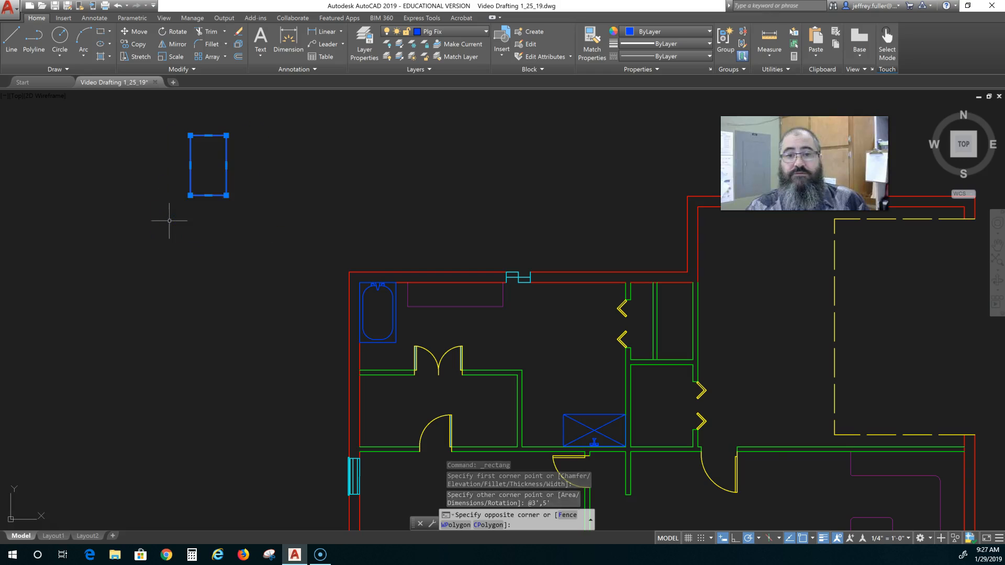
pyautogui.click(226, 136)
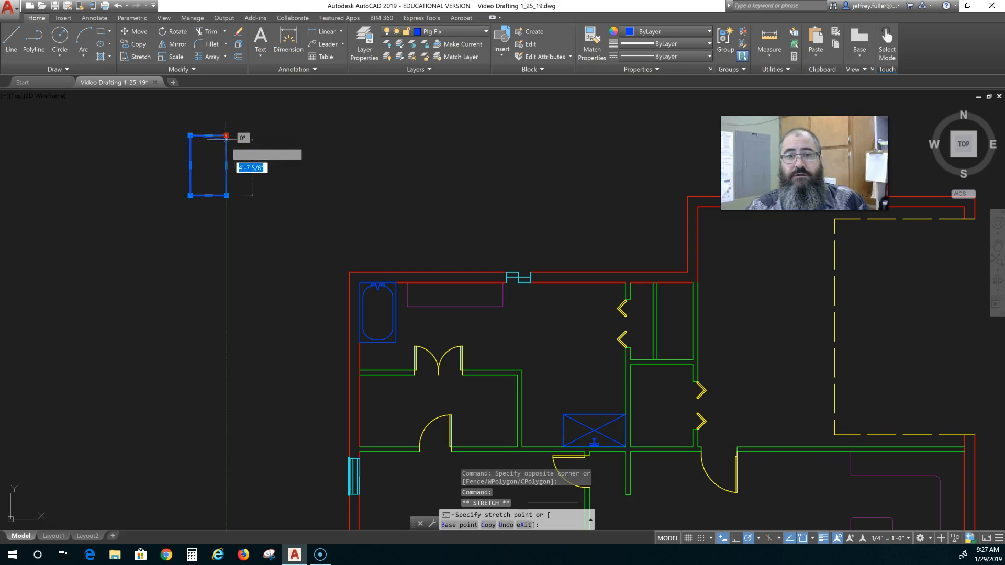
pyautogui.click(226, 136)
pyautogui.press('Escape')
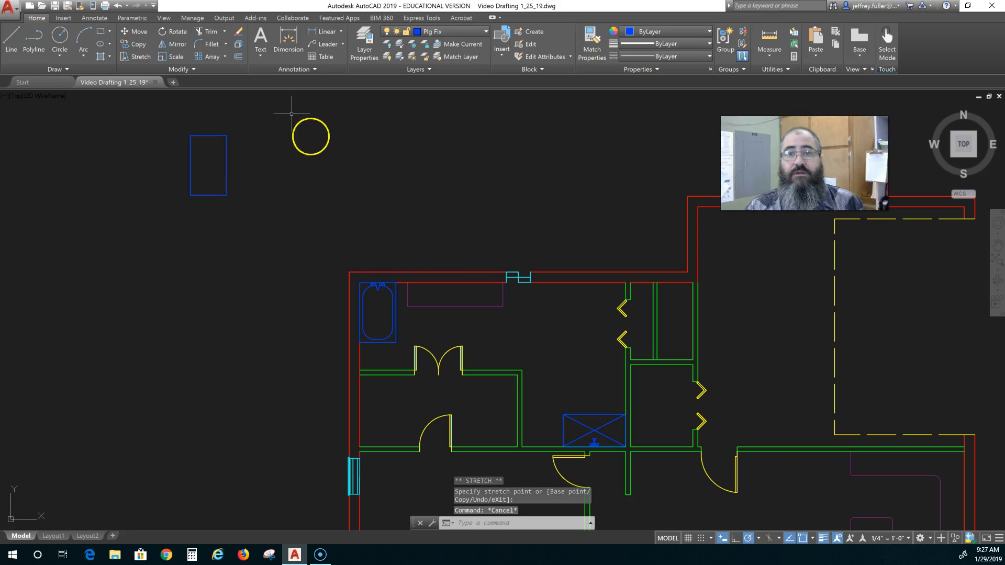
# Step: Move the new rectangle by its upper-right corner to the empty space just outside the exterior wall, beside the existing bathtub
pyautogui.click(137, 33)
pyautogui.moveTo(211, 172); pyautogui.dragTo(238, 246)
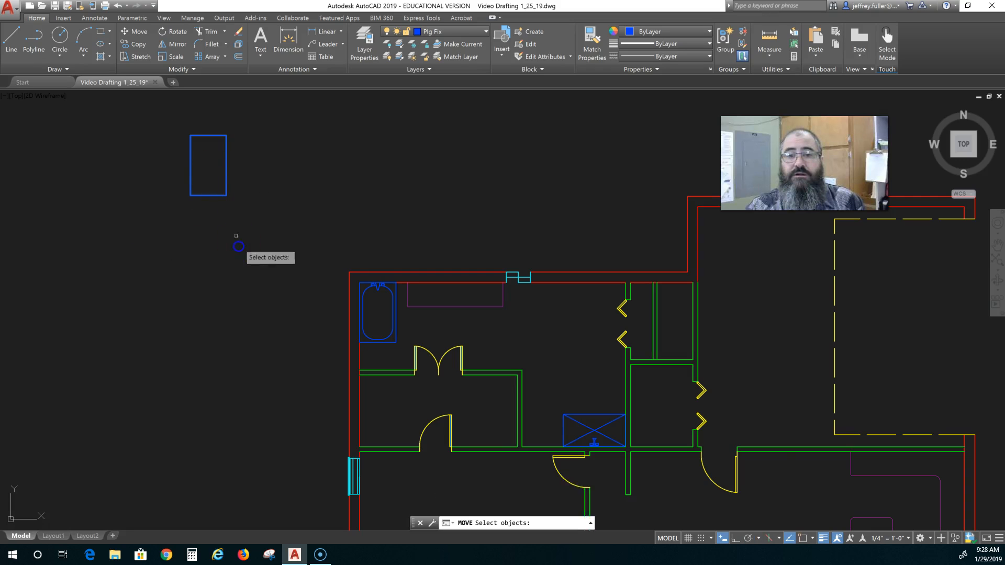
pyautogui.click(225, 195)
pyautogui.press('Return')
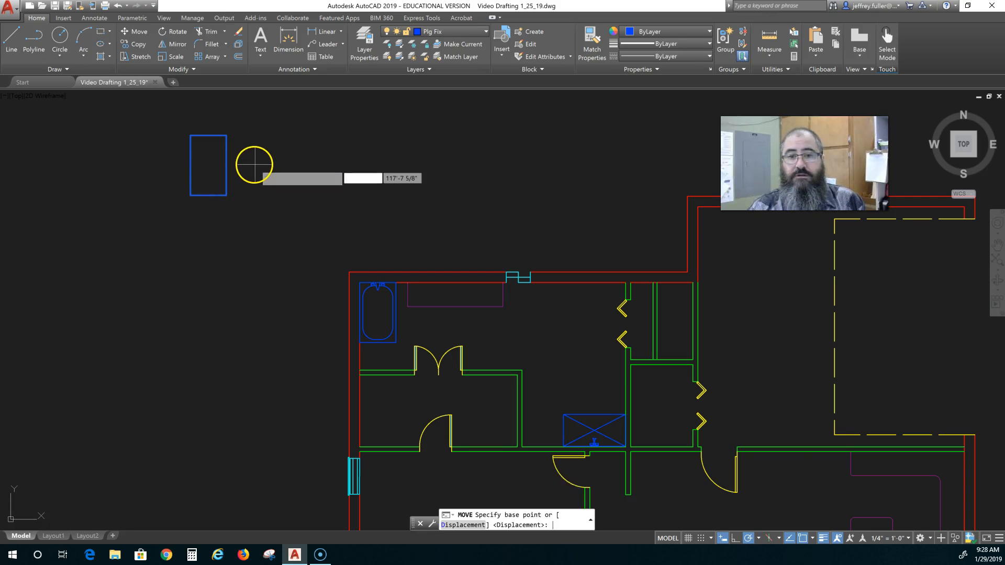
pyautogui.click(226, 135)
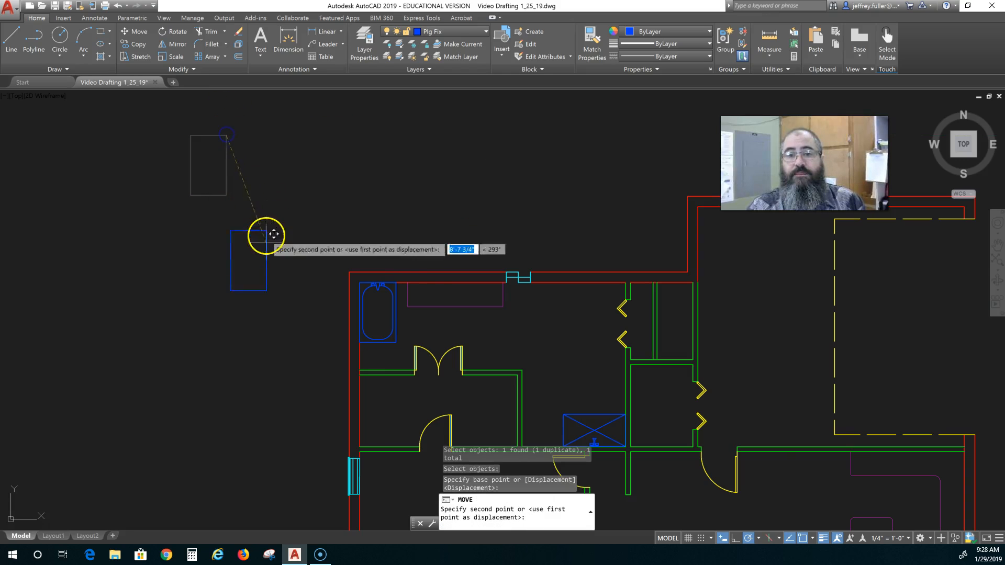
pyautogui.click(293, 289)
pyautogui.press('Escape')
# Step: Offset the tub rectangle 3" inward to form the inner basin outline
pyautogui.scroll(5, 306, 256)
pyautogui.moveTo(312, 267); pyautogui.dragTo(438, 187, button='middle')
pyautogui.scroll(2, 446, 239)
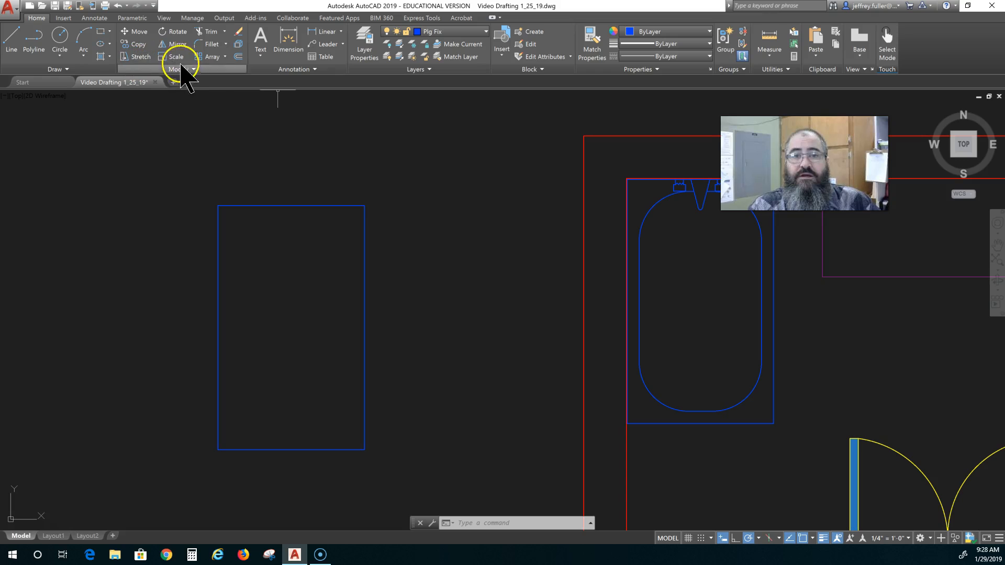
pyautogui.click(238, 56)
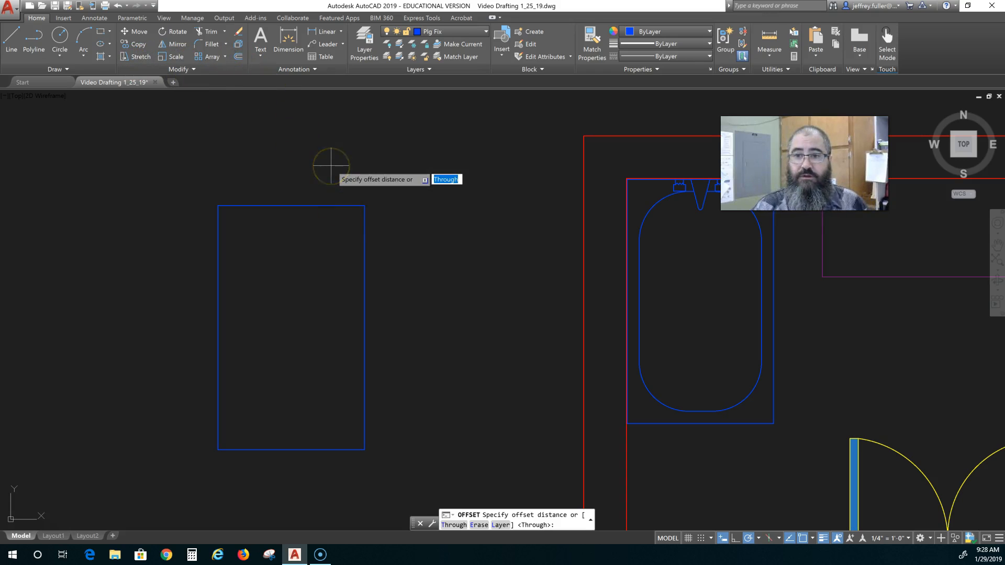
pyautogui.write('3')
pyautogui.press('Return')
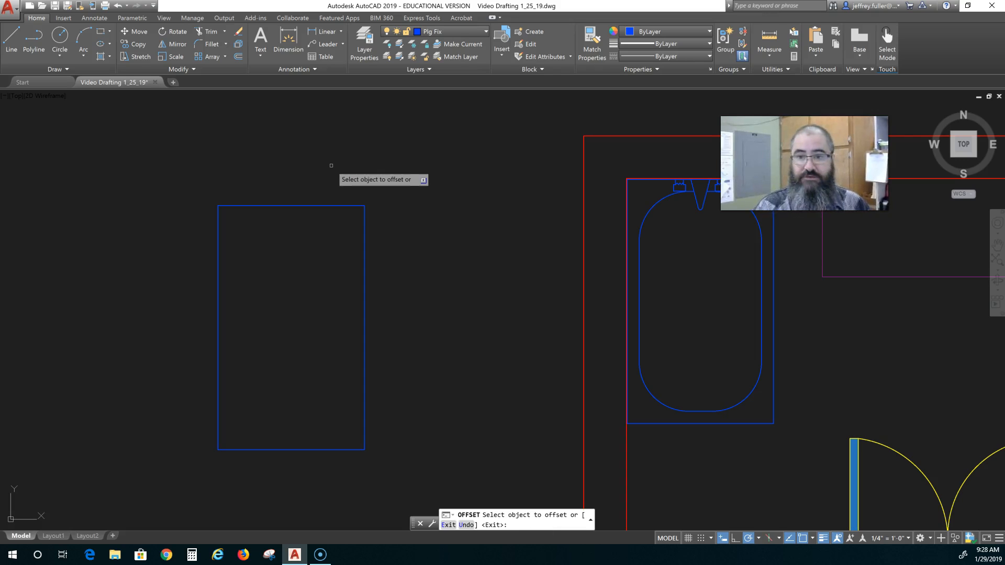
pyautogui.click(309, 206)
pyautogui.click(307, 216)
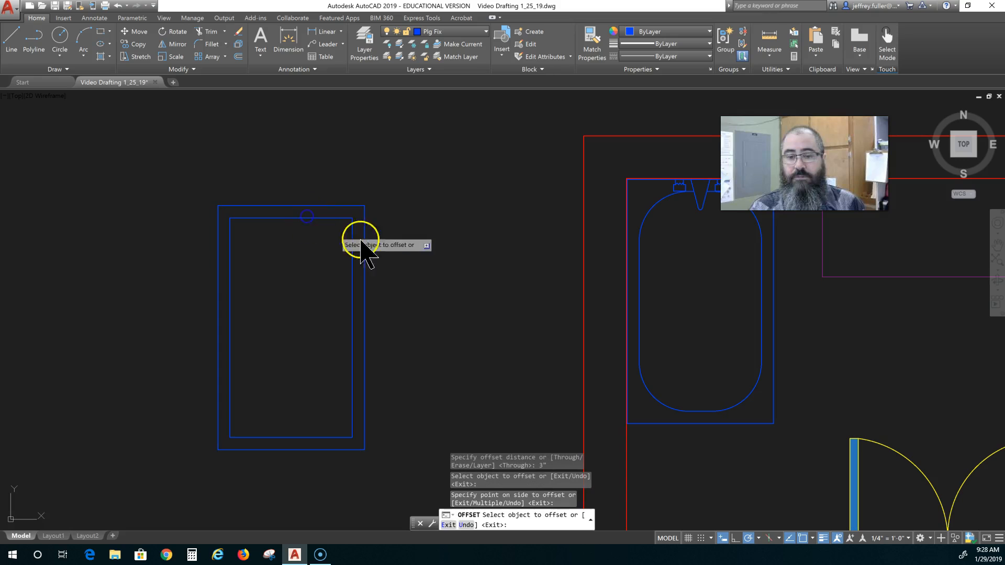
pyautogui.press('Escape')
# Step: Fillet the inner rectangle's upper-right corner with a 4" radius
pyautogui.write('FILLET')
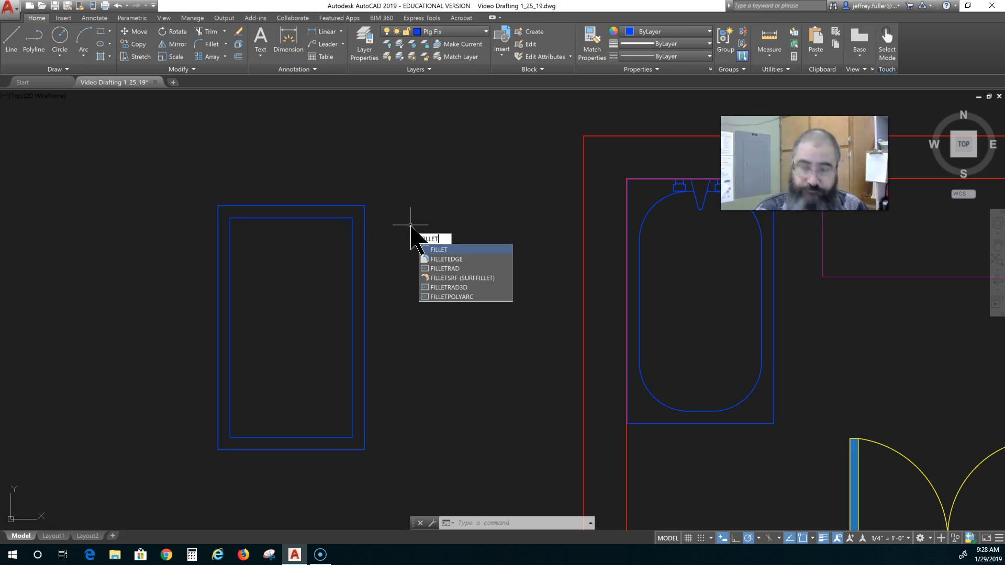
pyautogui.press('Return')
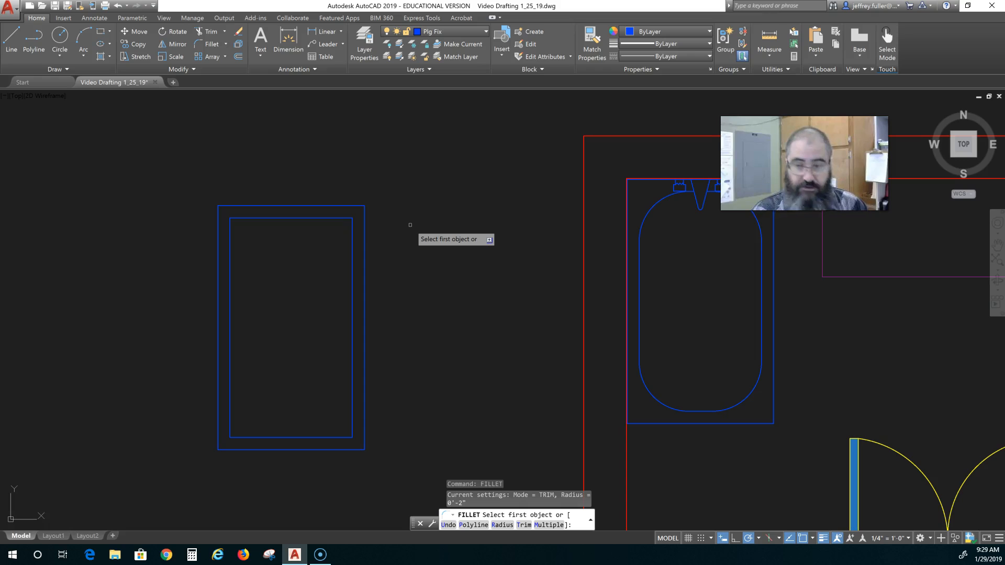
pyautogui.write('r')
pyautogui.press('Return')
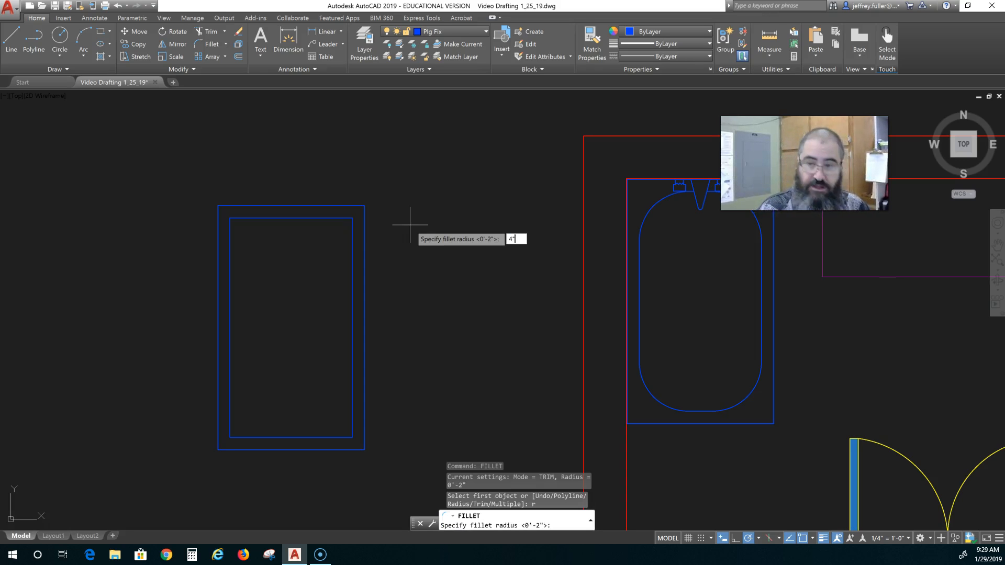
pyautogui.press('Return')
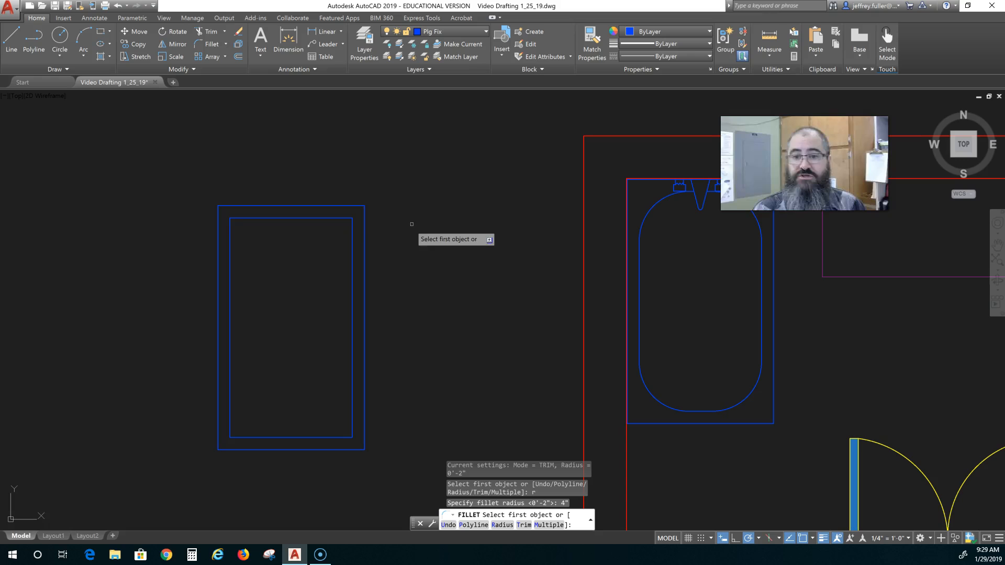
pyautogui.click(314, 217)
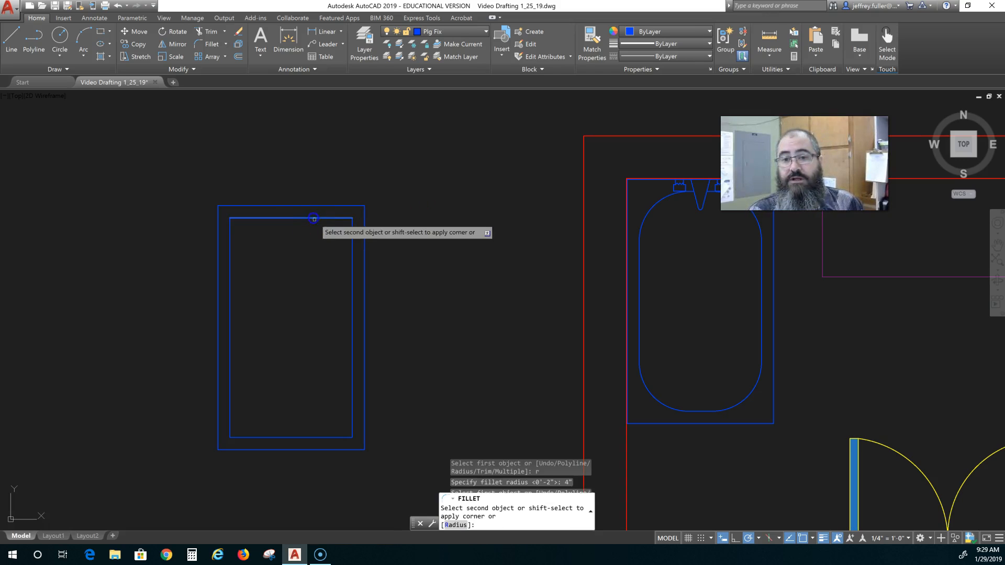
pyautogui.click(352, 243)
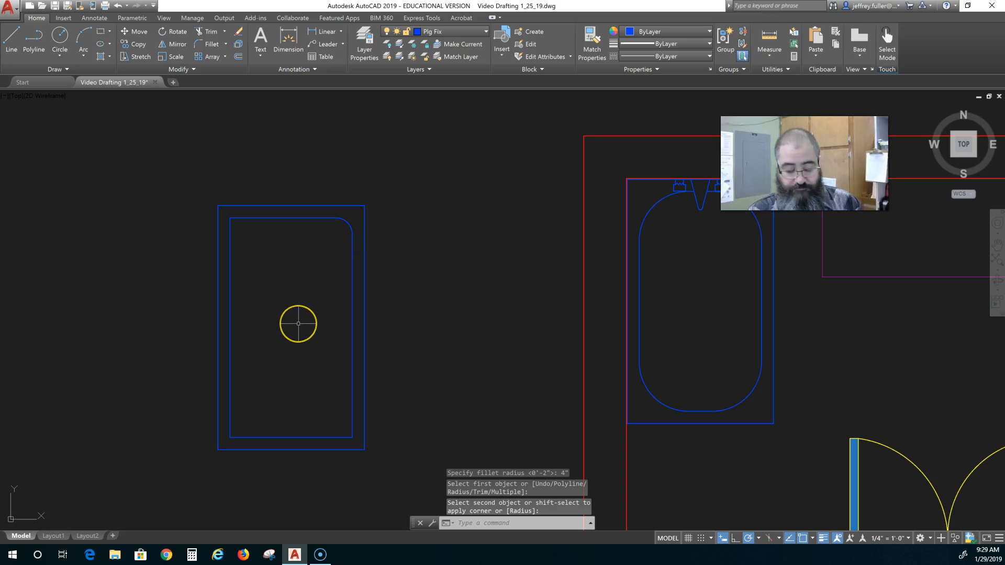
# Step: Try to fillet the inner rectangle's lower-right corner with the same 4" radius
pyautogui.rightClick(302, 382)
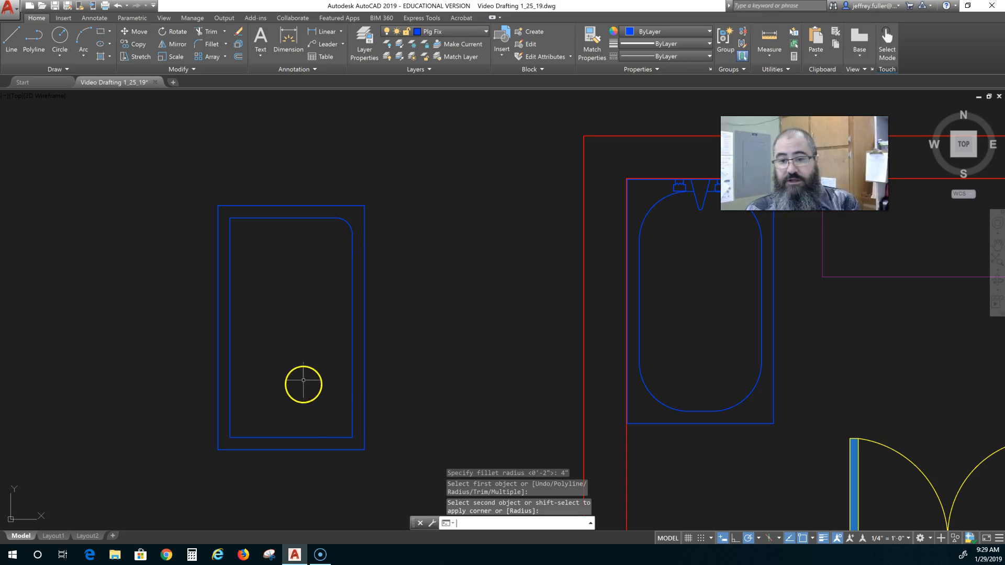
pyautogui.click(309, 437)
pyautogui.click(351, 412)
pyautogui.rightClick(260, 402)
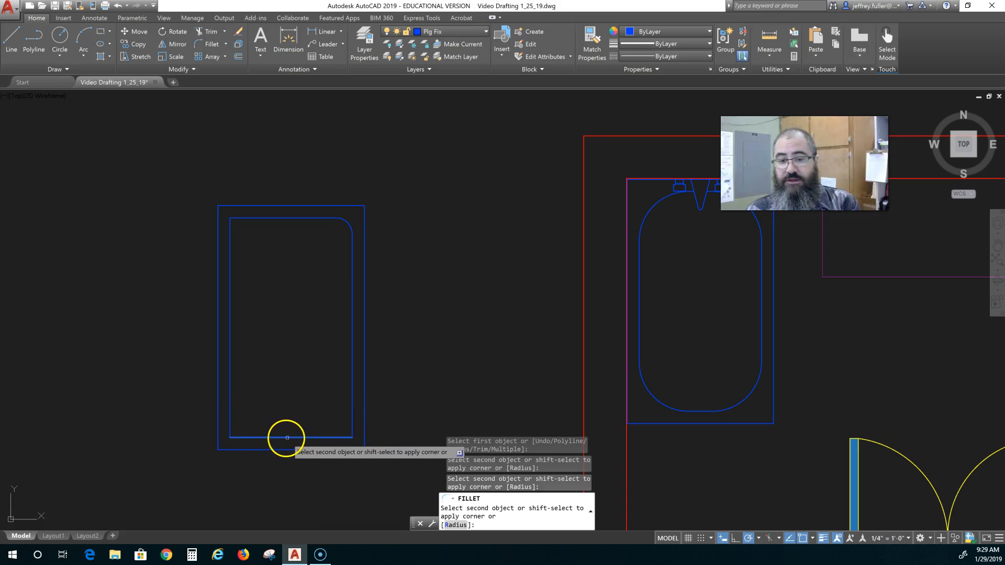
pyautogui.rightClick(298, 412)
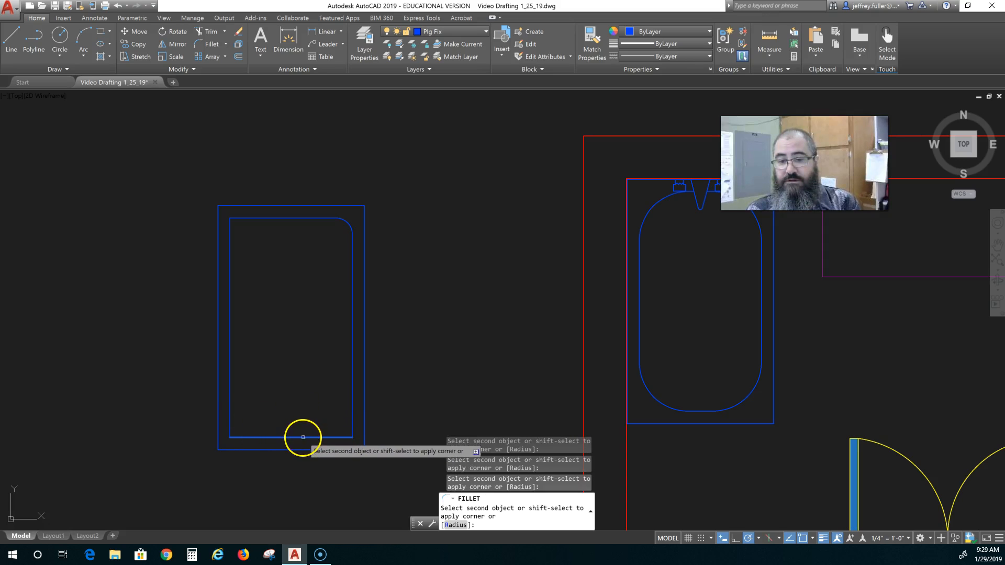
pyautogui.click(302, 436)
pyautogui.click(351, 415)
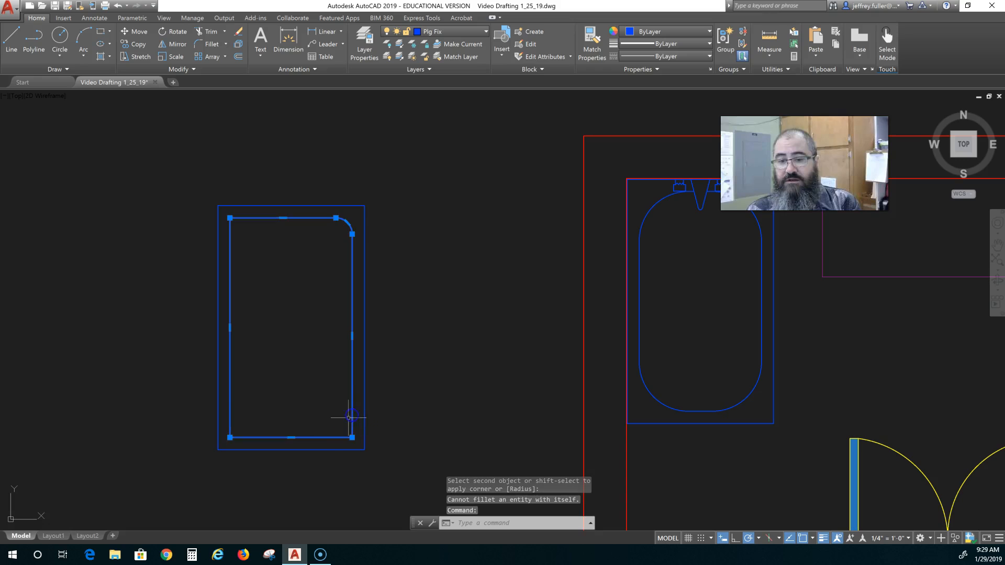
pyautogui.rightClick(324, 433)
pyautogui.press('Escape')
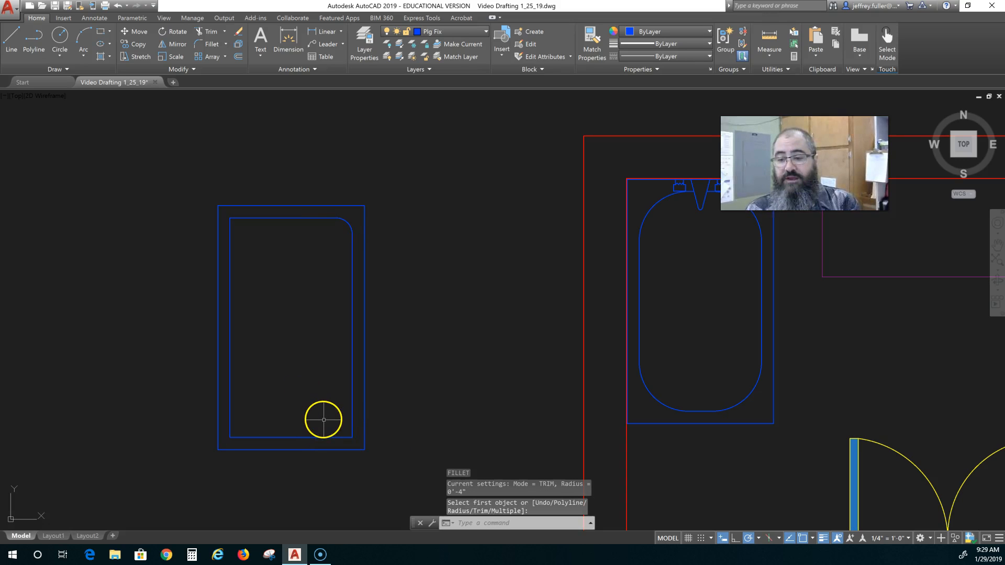
# Step: Fillet the inner rectangle's lower-right, lower-left and upper-left corners with the 4" radius
pyautogui.rightClick(324, 420)
pyautogui.click(325, 433)
pyautogui.click(352, 413)
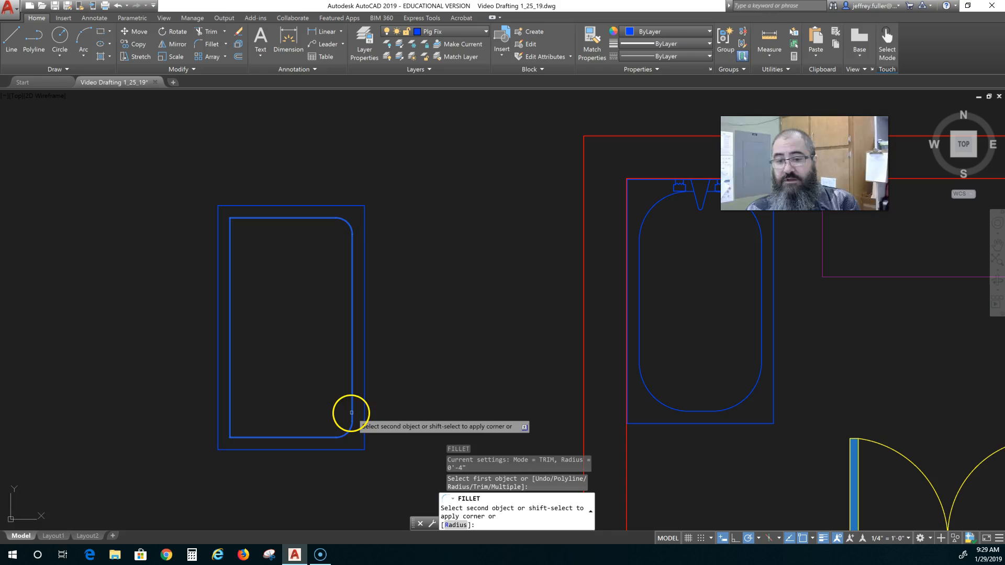
pyautogui.rightClick(269, 427)
pyautogui.click(256, 435)
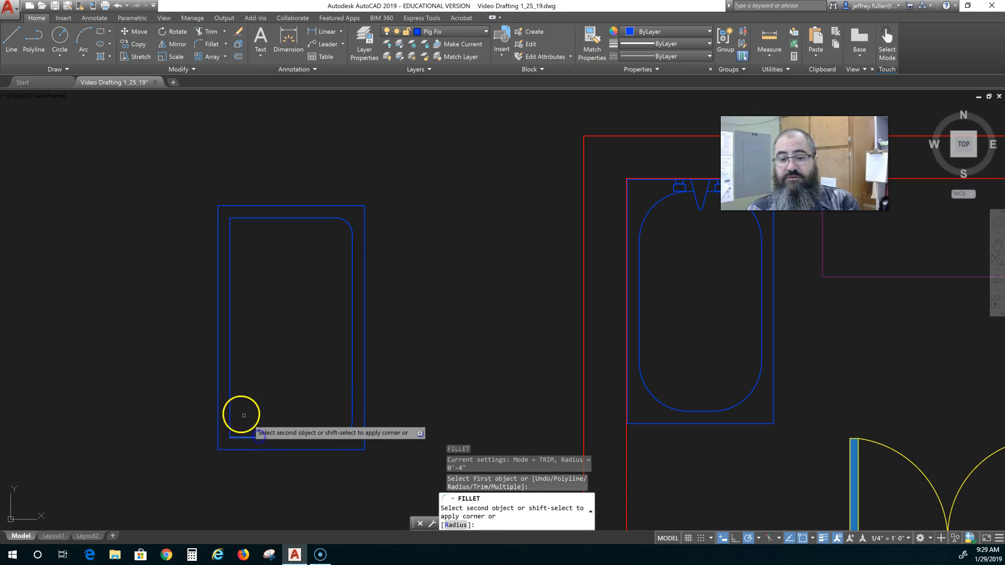
pyautogui.click(229, 408)
pyautogui.rightClick(295, 318)
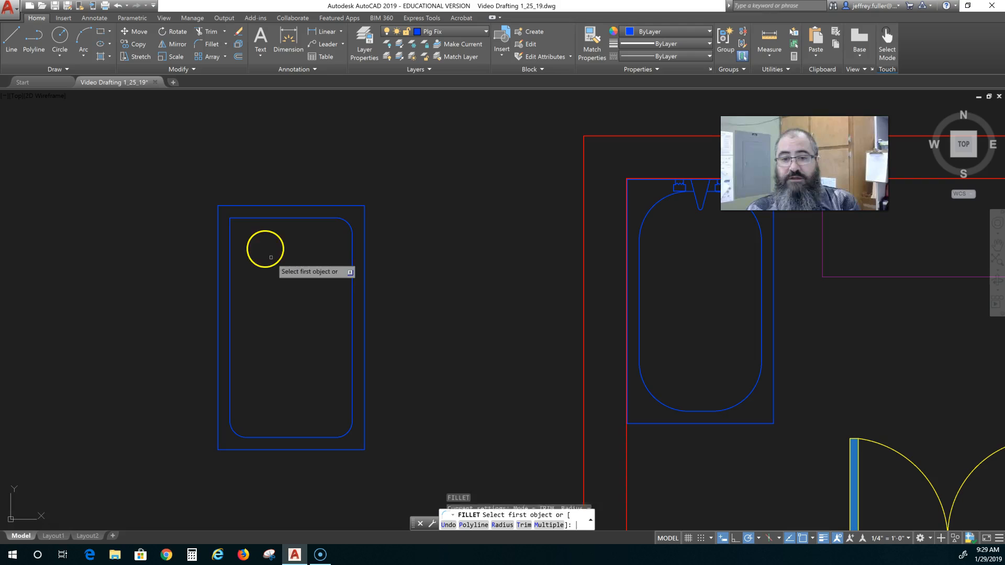
pyautogui.click(253, 218)
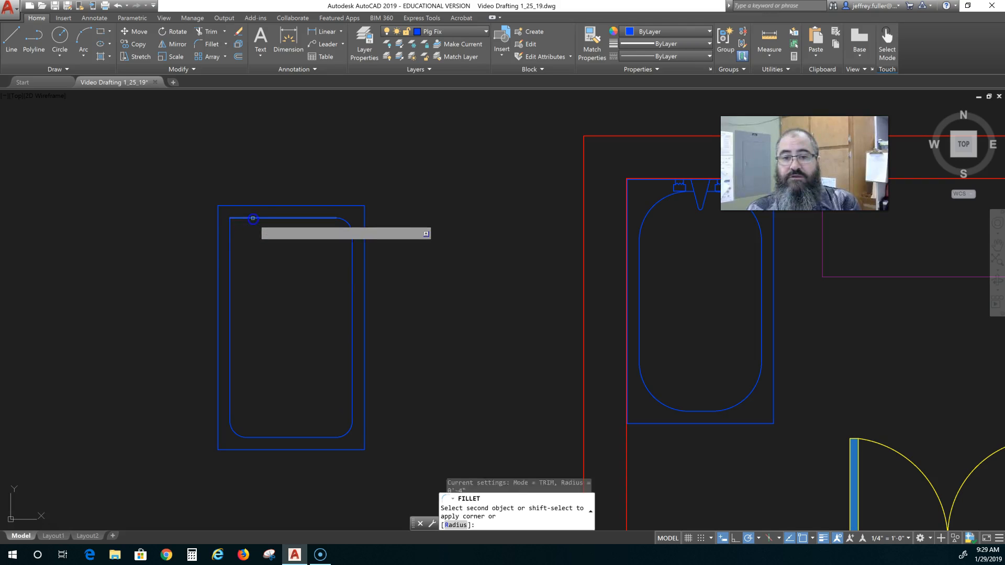
pyautogui.click(230, 243)
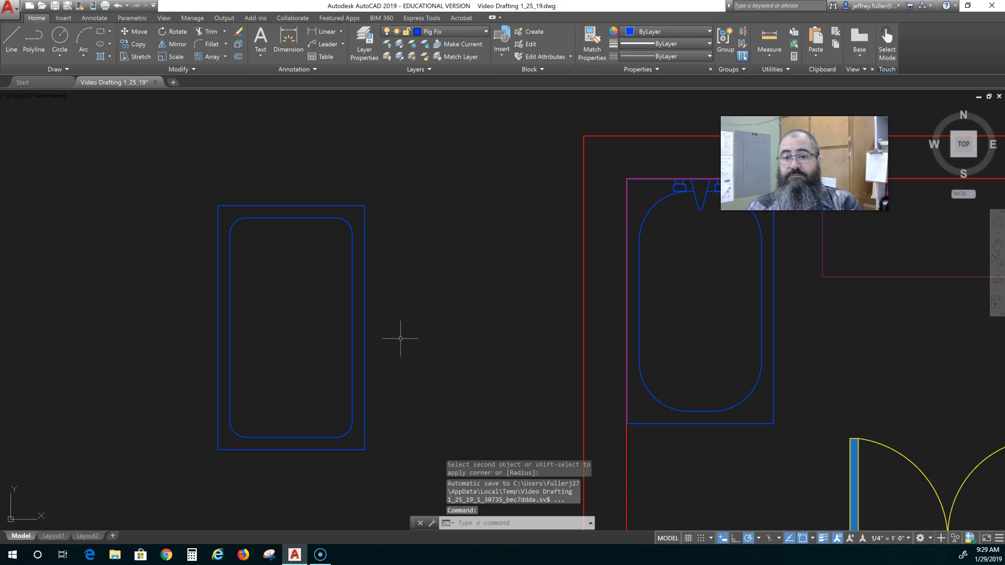
# Step: Draw a vertical construction line from the midpoint of the new tub's top edge down into the basin
pyautogui.scroll(2, 401, 339)
pyautogui.scroll(-4, 401, 339)
pyautogui.moveTo(401, 338); pyautogui.dragTo(388, 368, button='middle')
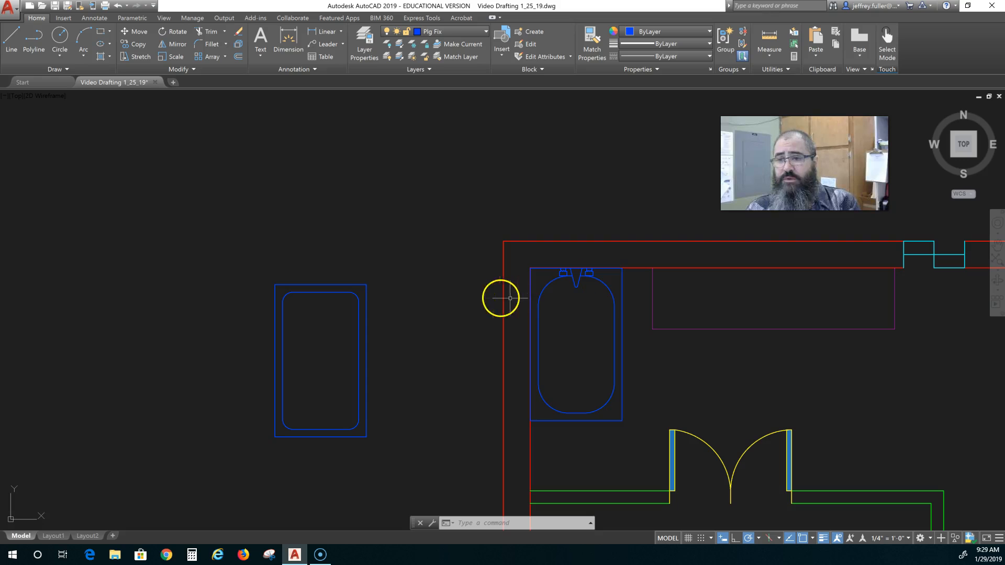
pyautogui.scroll(5, 379, 339)
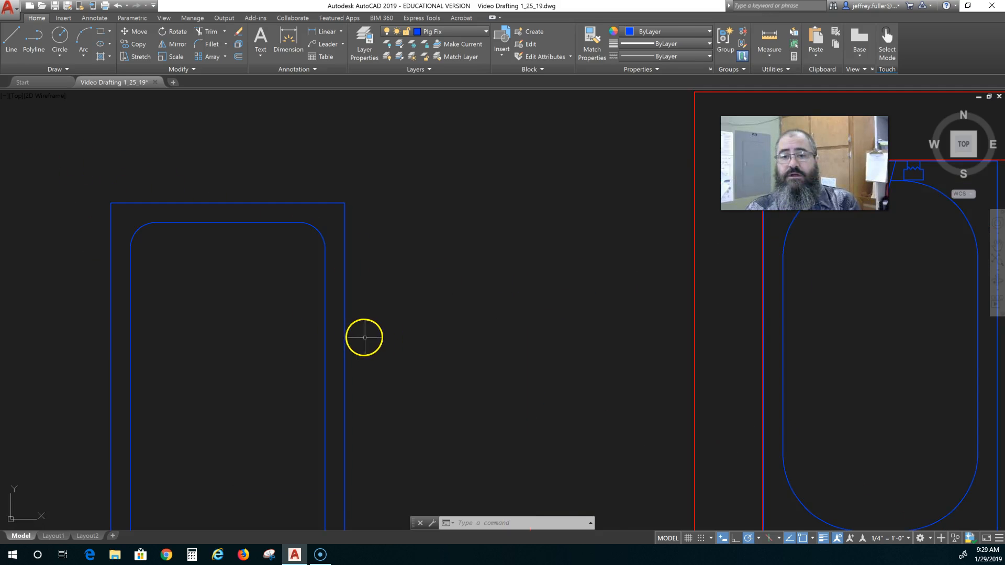
pyautogui.click(10, 37)
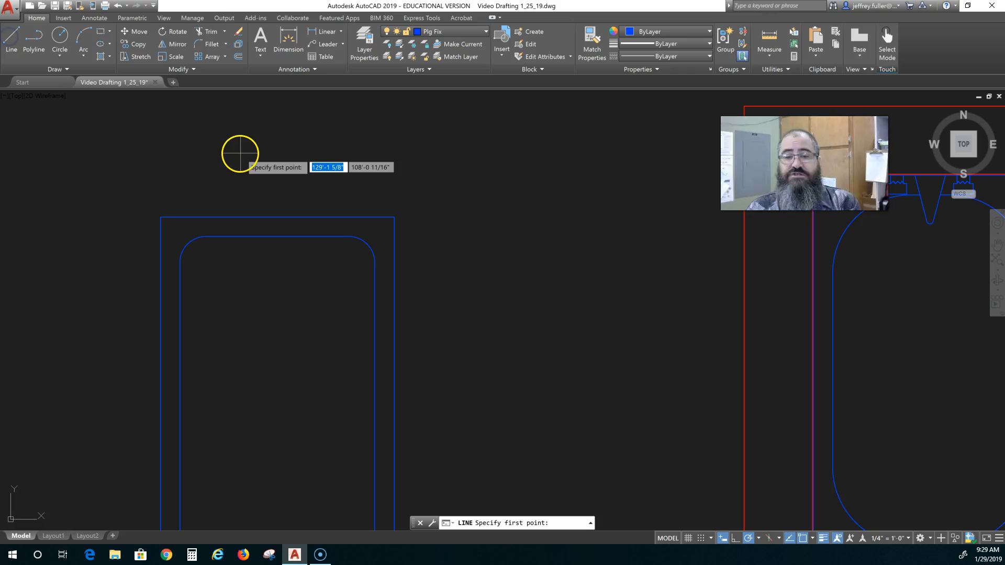
pyautogui.click(278, 217)
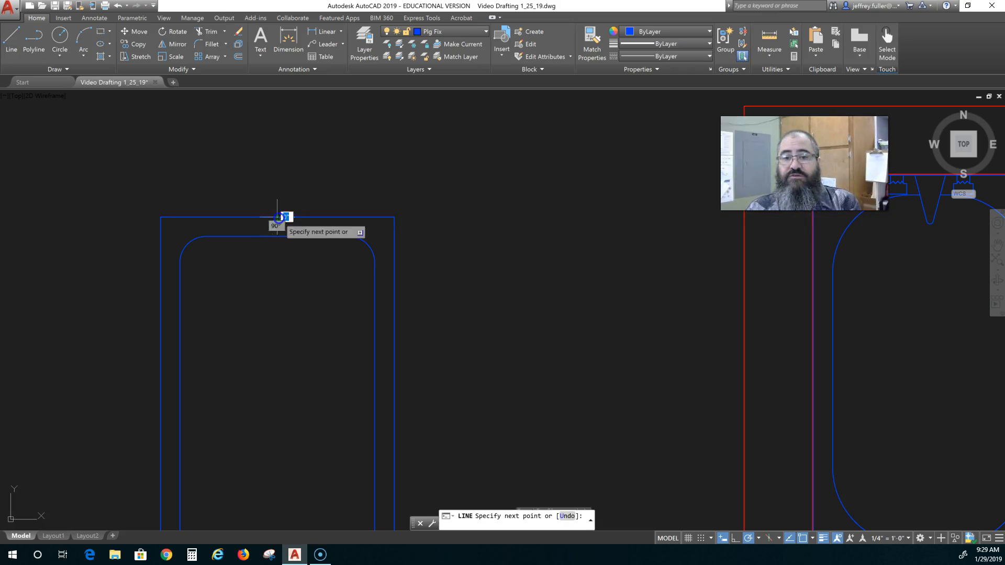
pyautogui.click(279, 309)
pyautogui.press('Return')
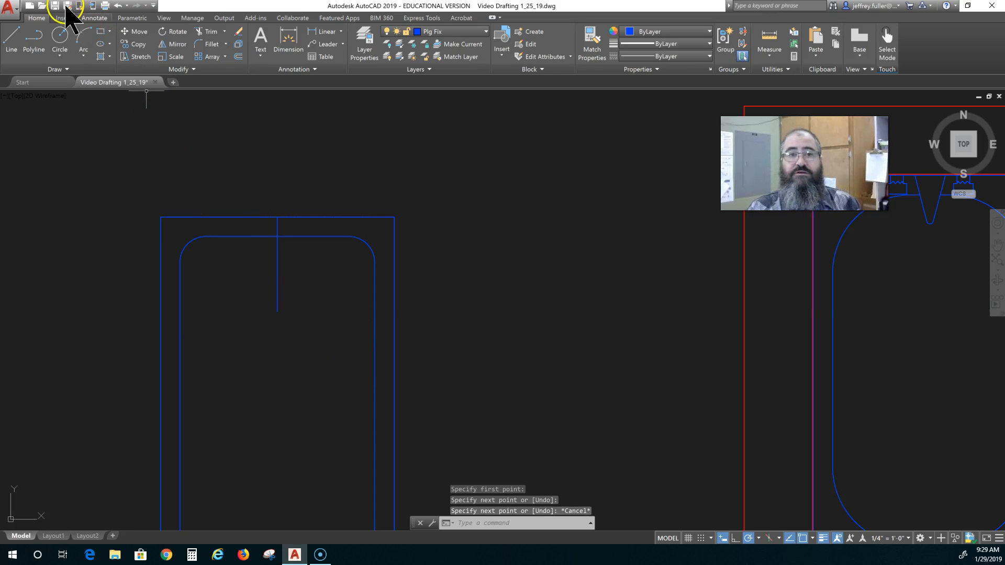
# Step: Try to draw a slanted line from the construction line's midpoint to the tub's top edge, just left of centre
pyautogui.click(11, 34)
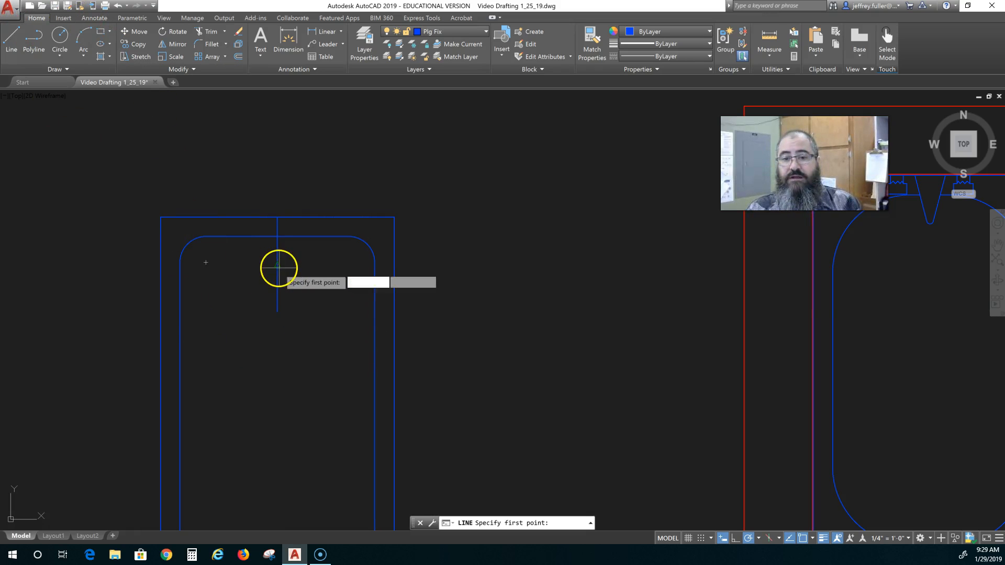
pyautogui.click(277, 265)
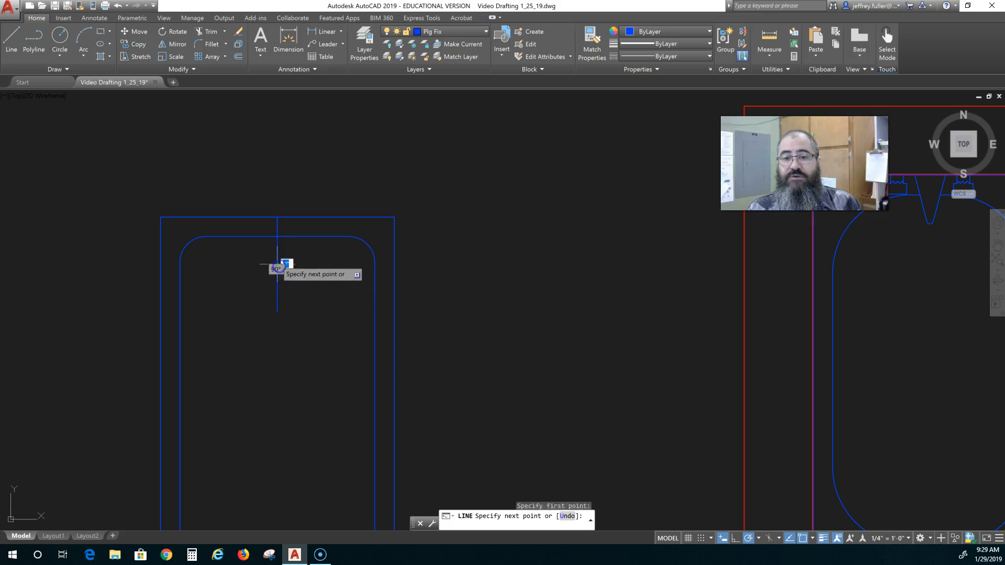
pyautogui.click(261, 217)
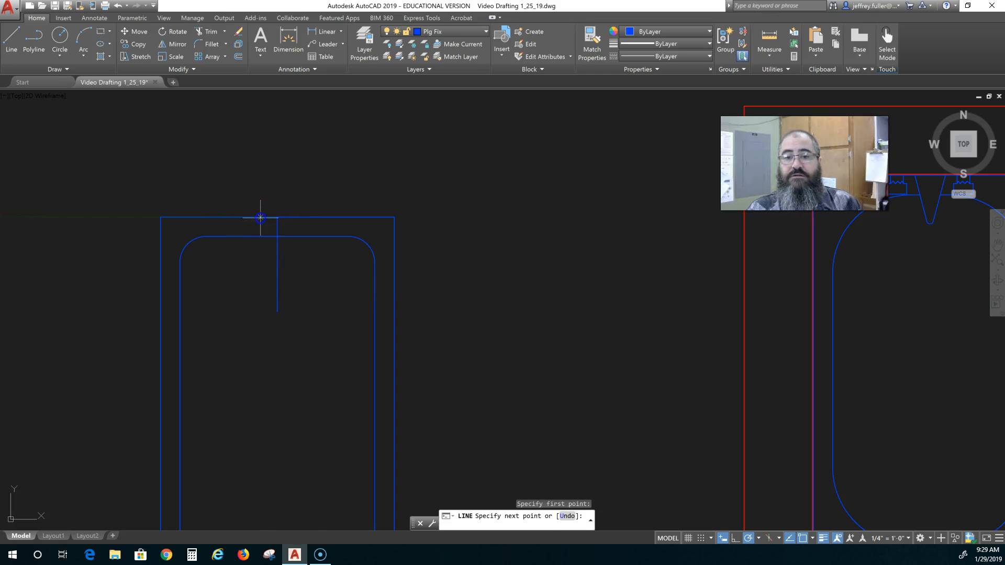
pyautogui.press('Escape')
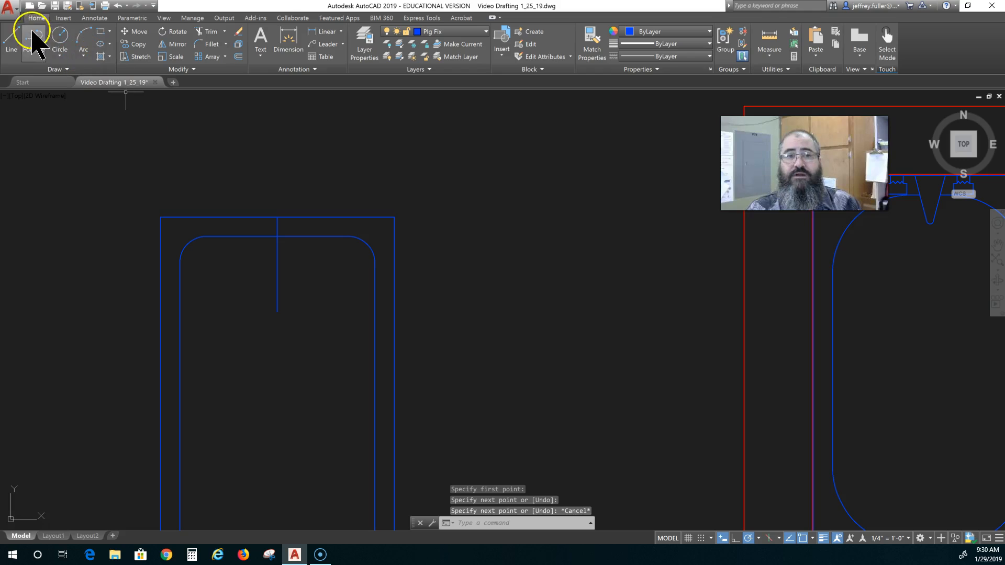
# Step: Draw the spout's left side as a slanted line from the construction line's midpoint to the tub's top edge
pyautogui.click(11, 38)
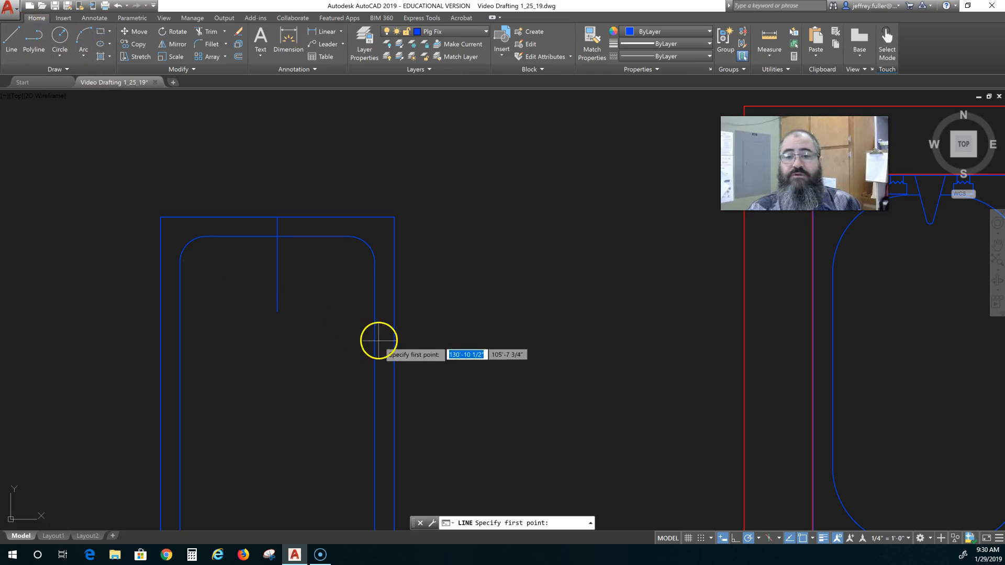
pyautogui.click(276, 263)
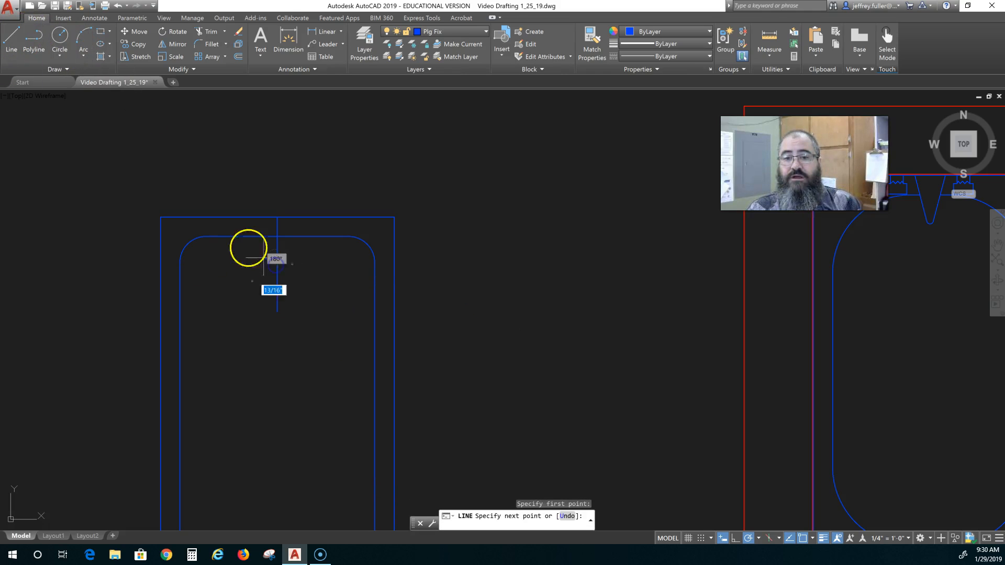
pyautogui.click(260, 217)
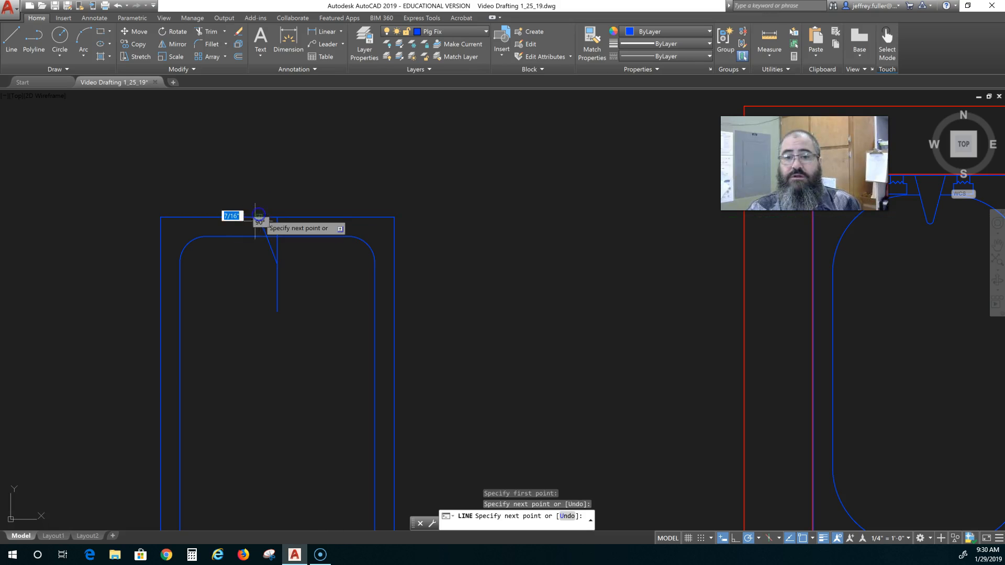
pyautogui.press('Escape')
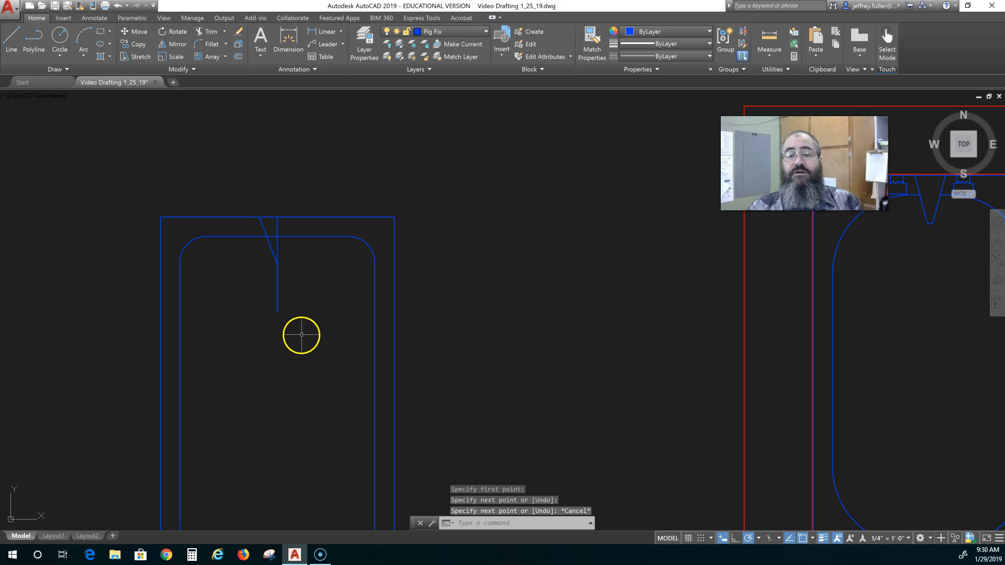
# Step: Mirror the slanted spout line about the vertical construction line, keeping the source line
pyautogui.click(177, 45)
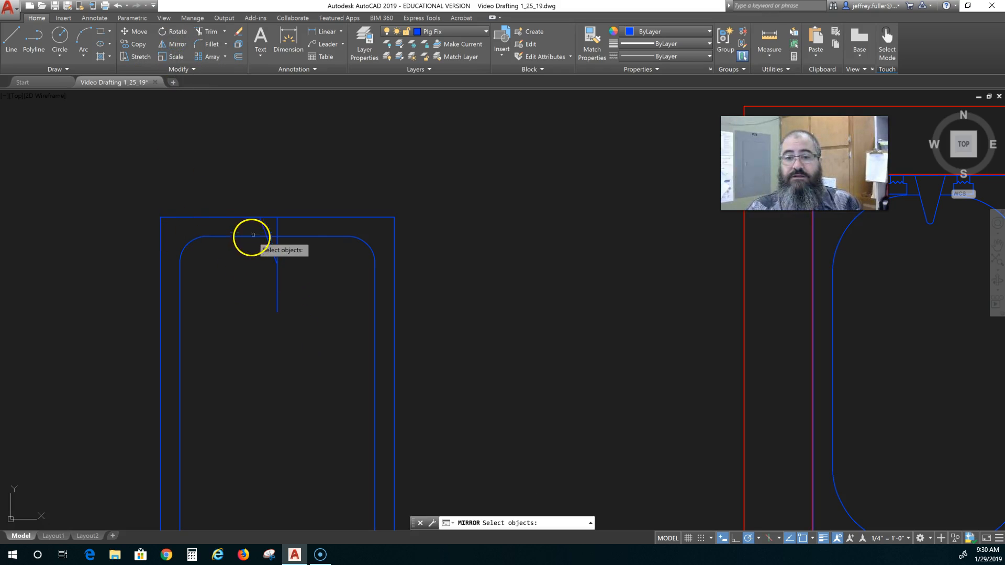
pyautogui.click(261, 220)
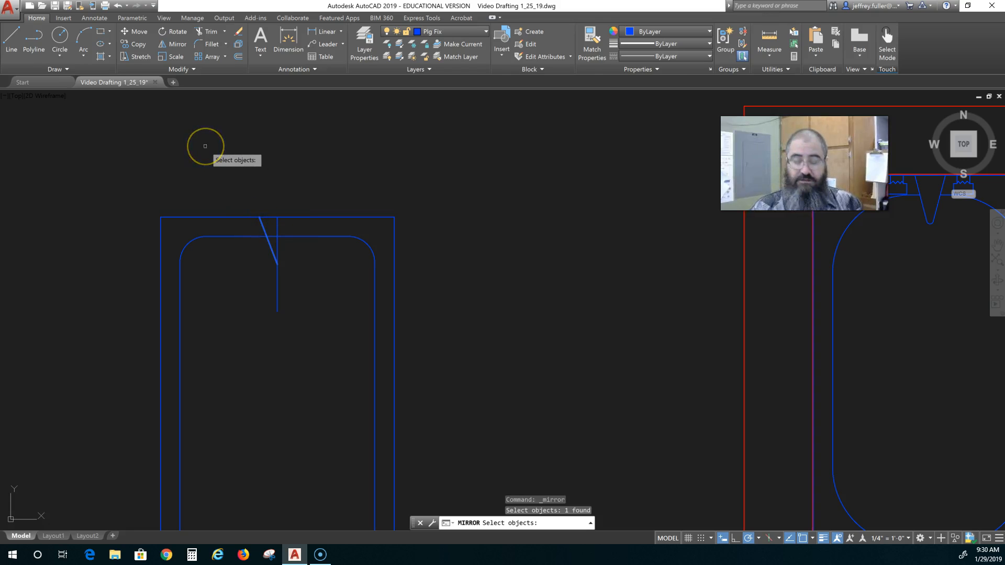
pyautogui.press('Return')
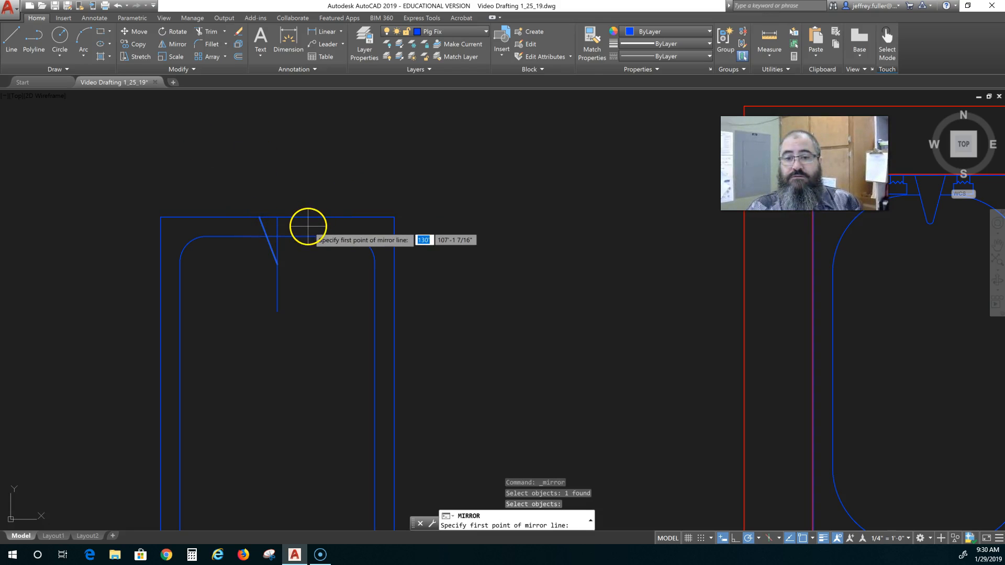
pyautogui.click(277, 312)
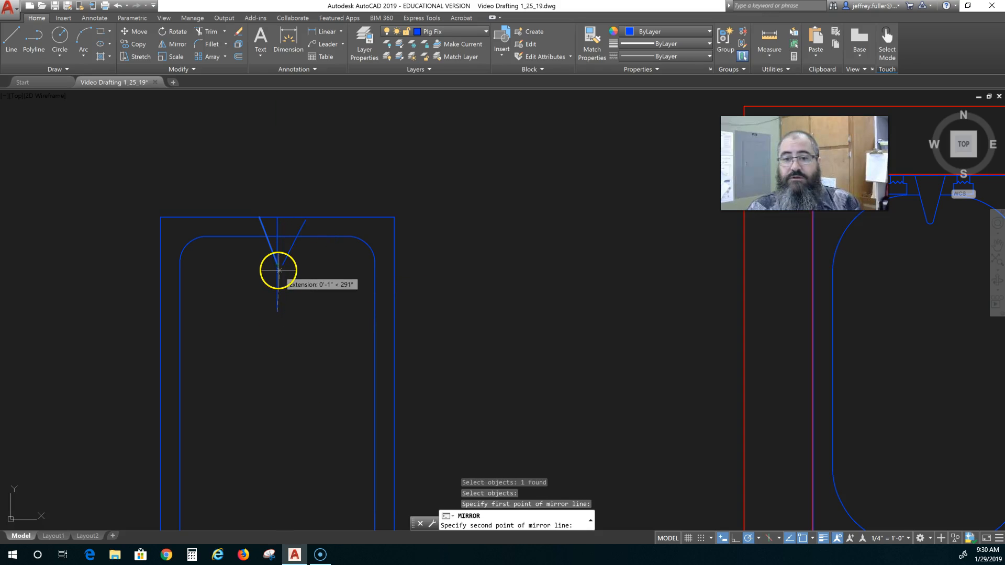
pyautogui.click(278, 271)
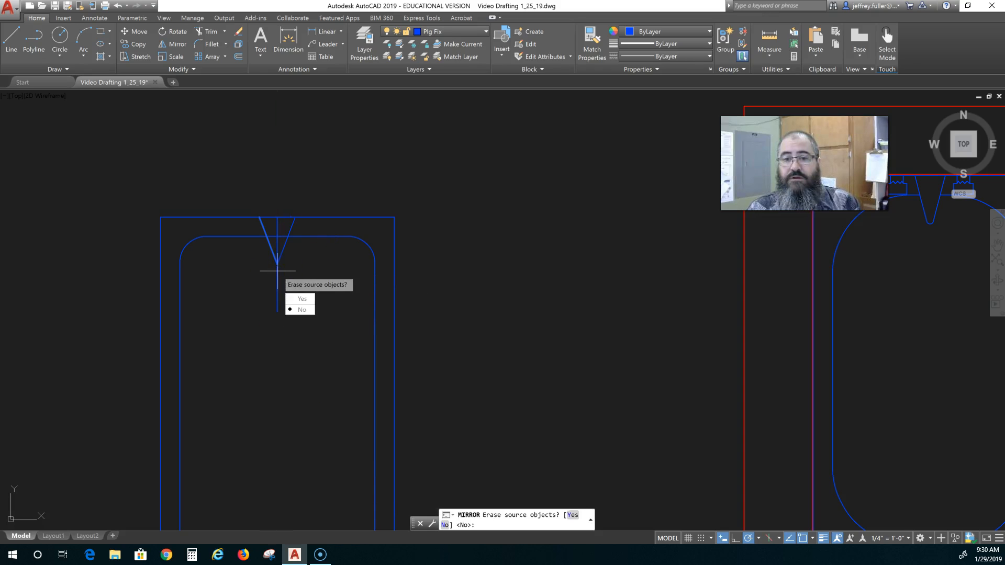
pyautogui.click(302, 309)
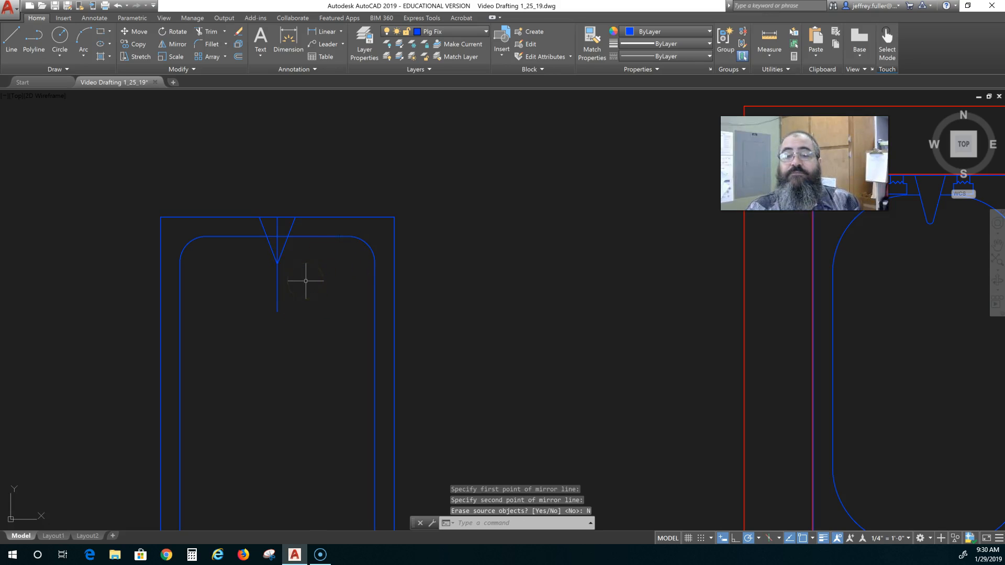
# Step: Delete the vertical construction line and the shorter stray line lying over its upper half
pyautogui.click(278, 287)
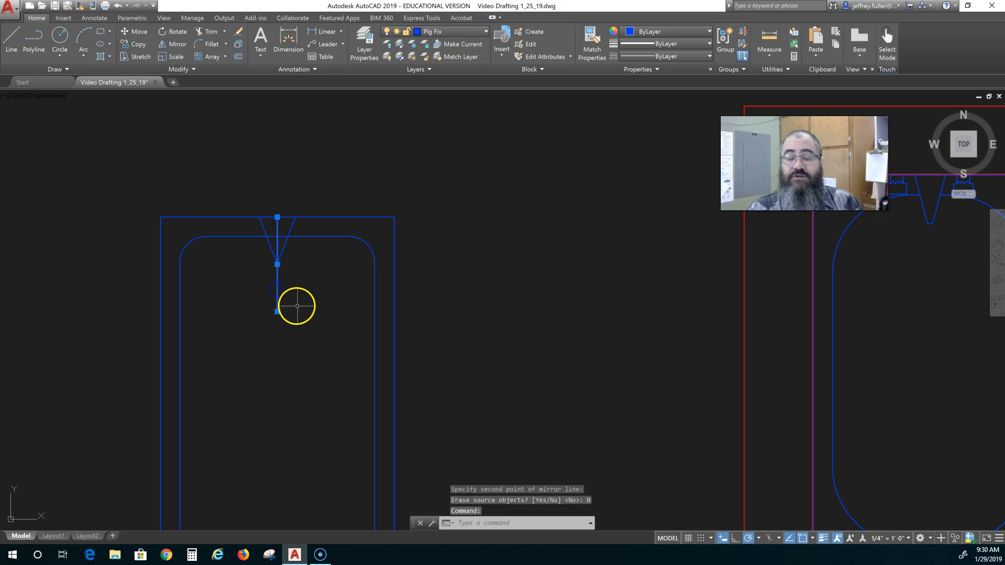
pyautogui.press('Delete')
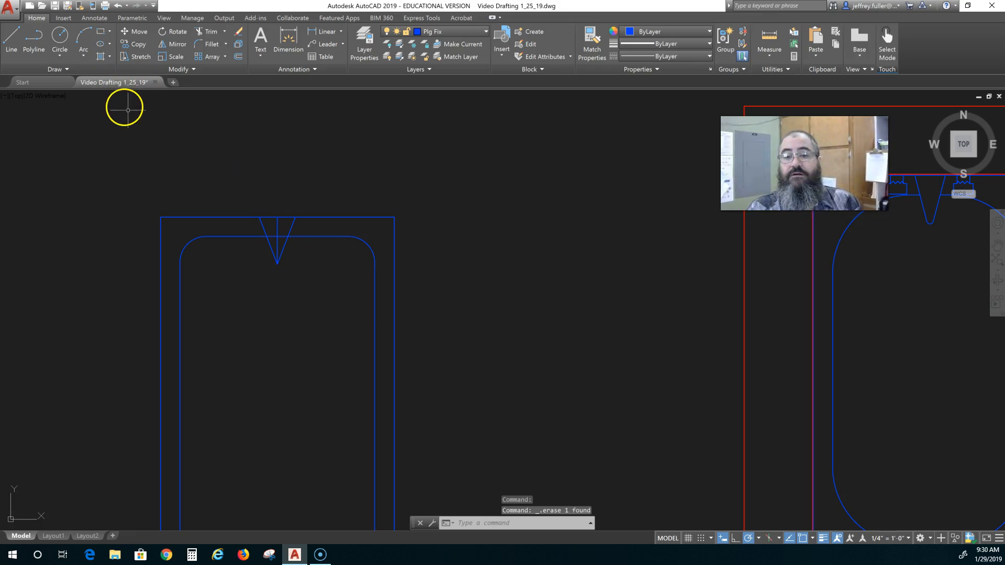
pyautogui.click(277, 225)
pyautogui.press('Delete')
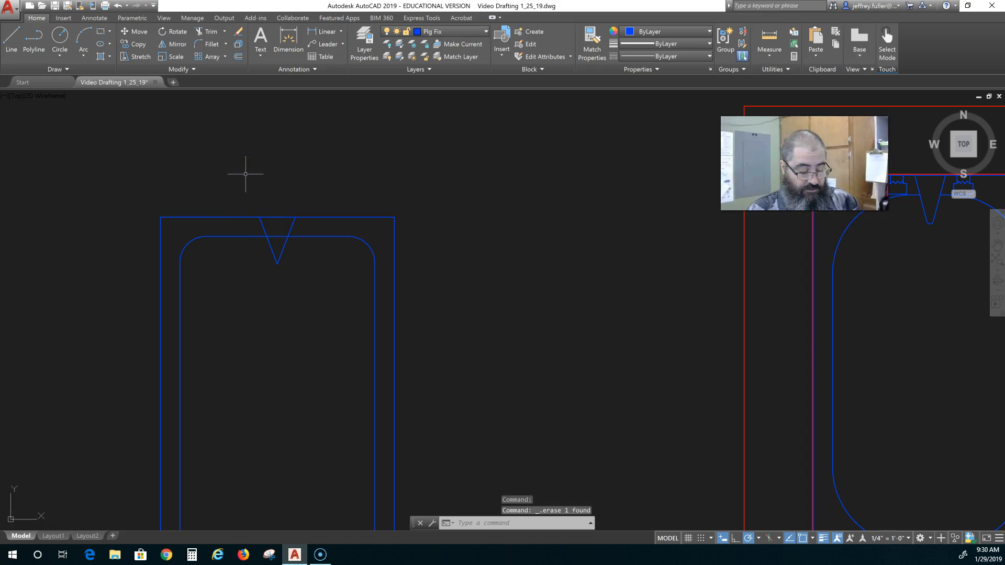
pyautogui.write('m')
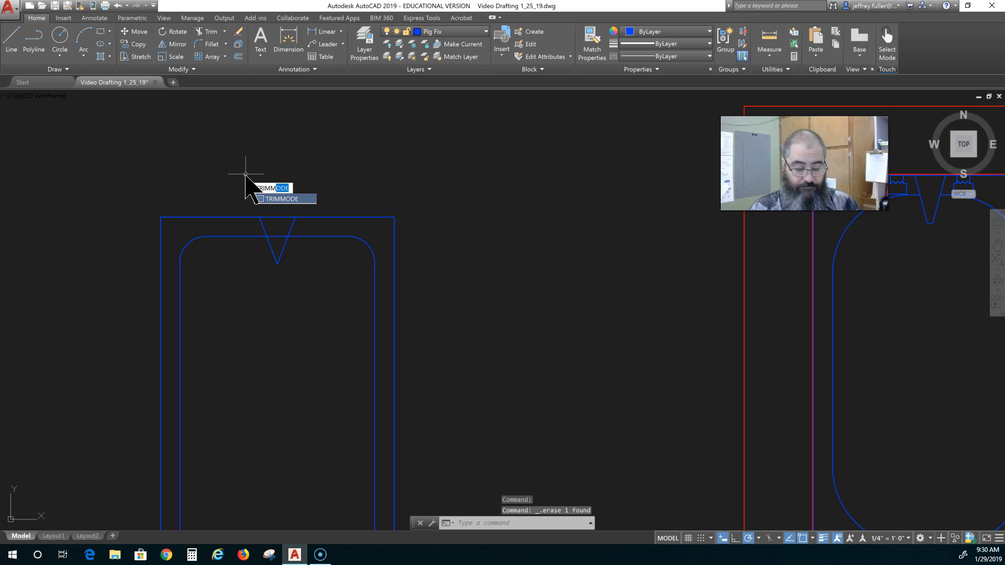
pyautogui.press('Return')
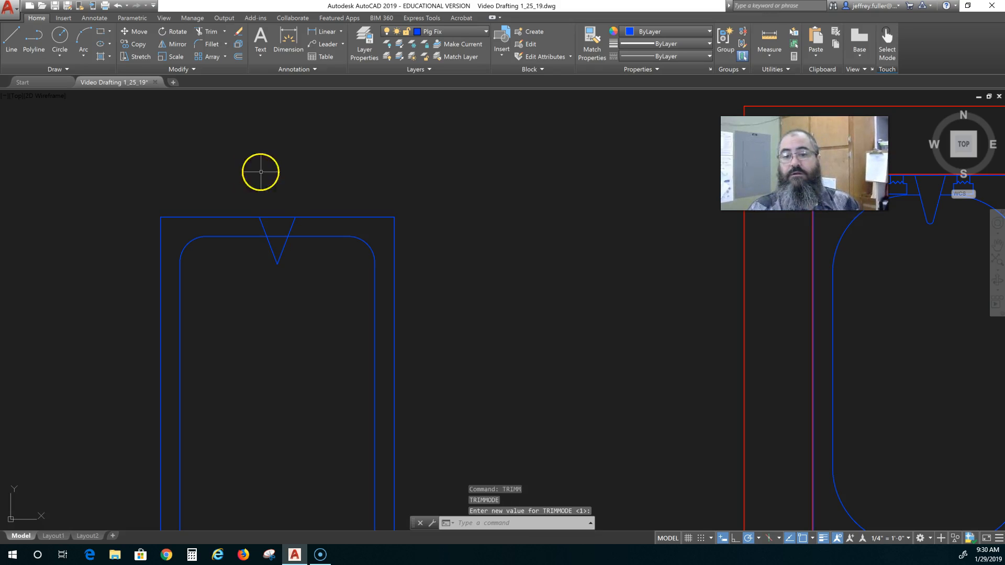
pyautogui.press('Escape')
pyautogui.press('Escape')
pyautogui.press('Escape')
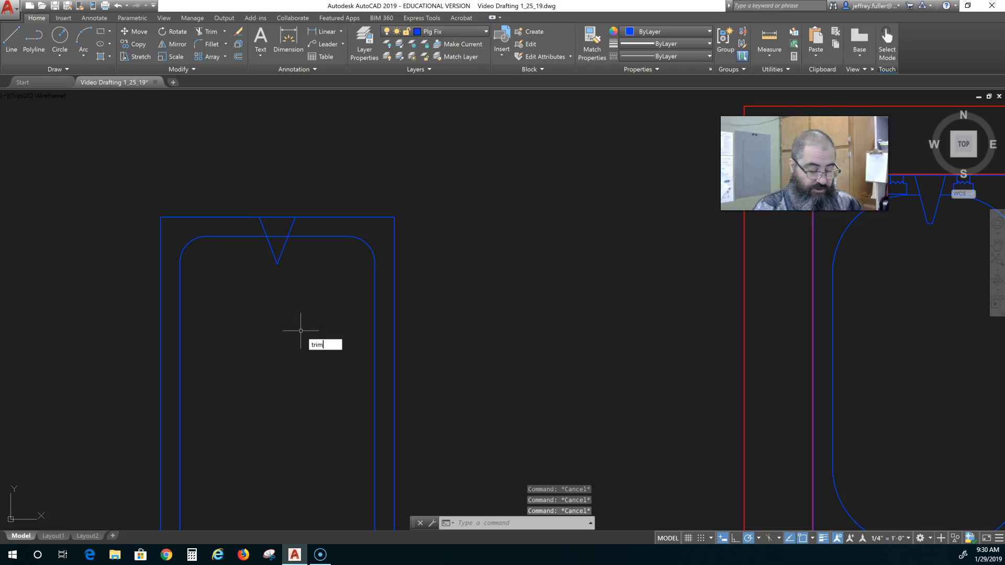
# Step: Trim away the part of the basin outline that crosses between the two slanted spout lines
pyautogui.write('TRIM')
pyautogui.press('Return')
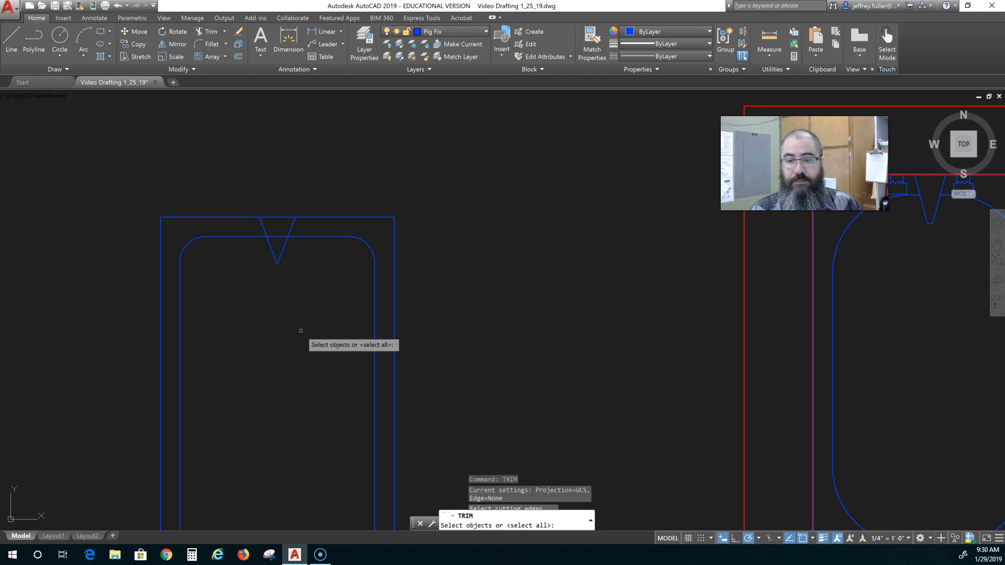
pyautogui.press('Return')
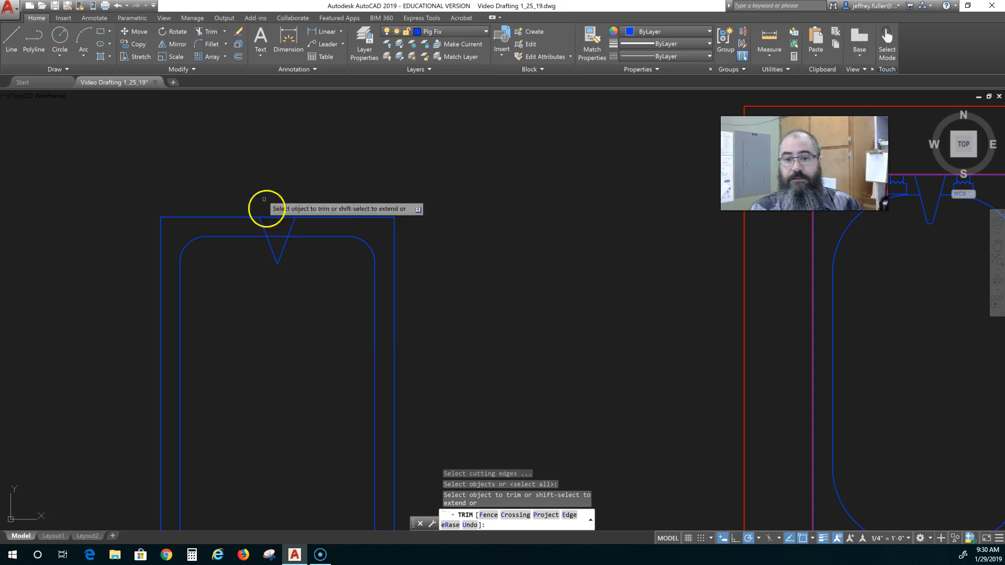
pyautogui.press('Escape')
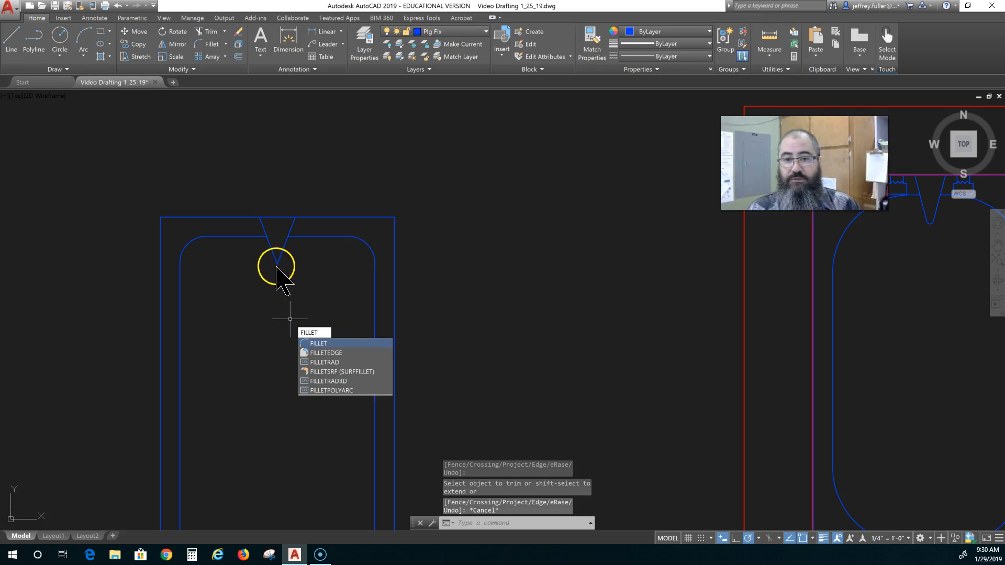
# Step: Fillet the pointed tip of the V-shaped spout with a 0.5" radius
pyautogui.press('Return')
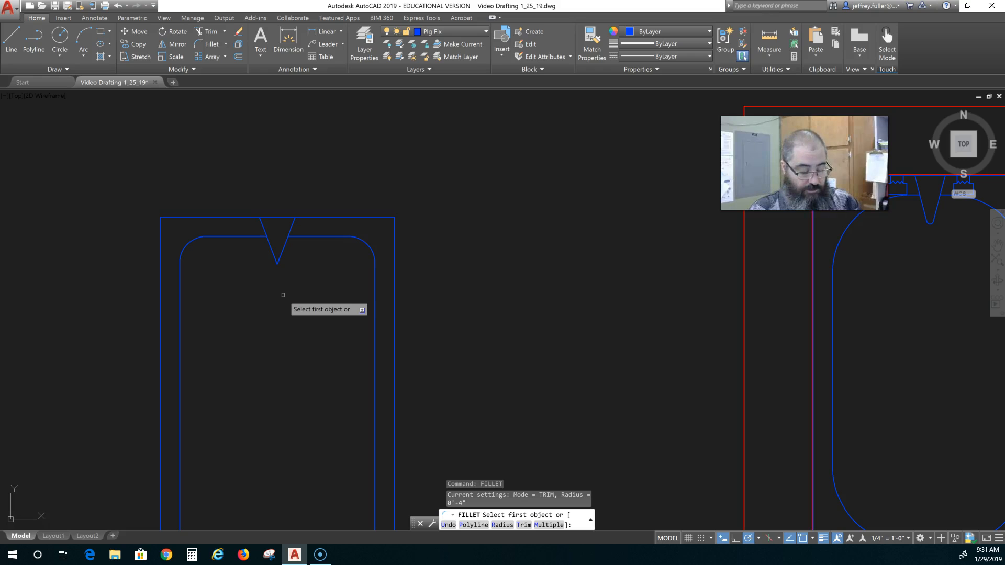
pyautogui.write('r')
pyautogui.press('Return')
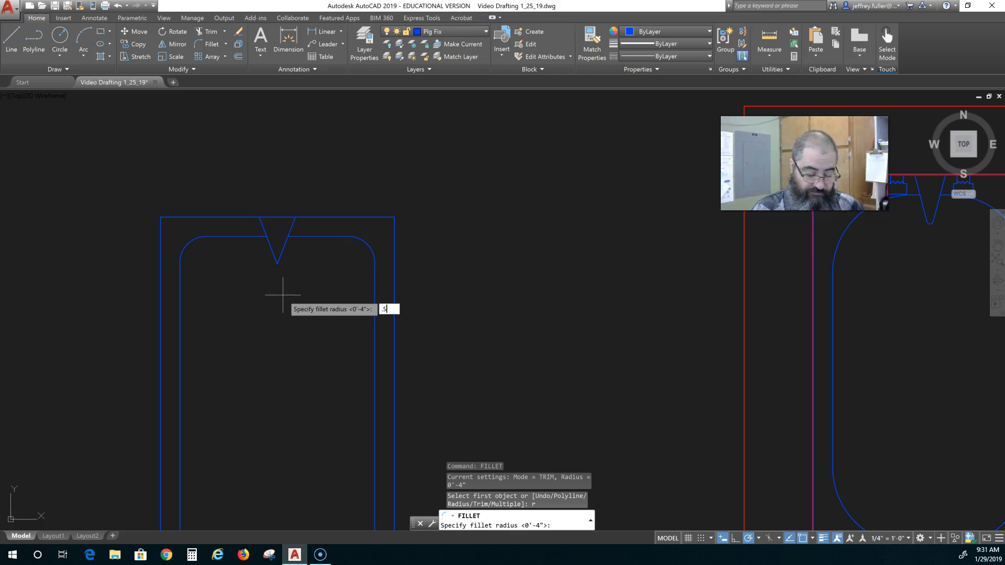
pyautogui.write('.5"')
pyautogui.press('Return')
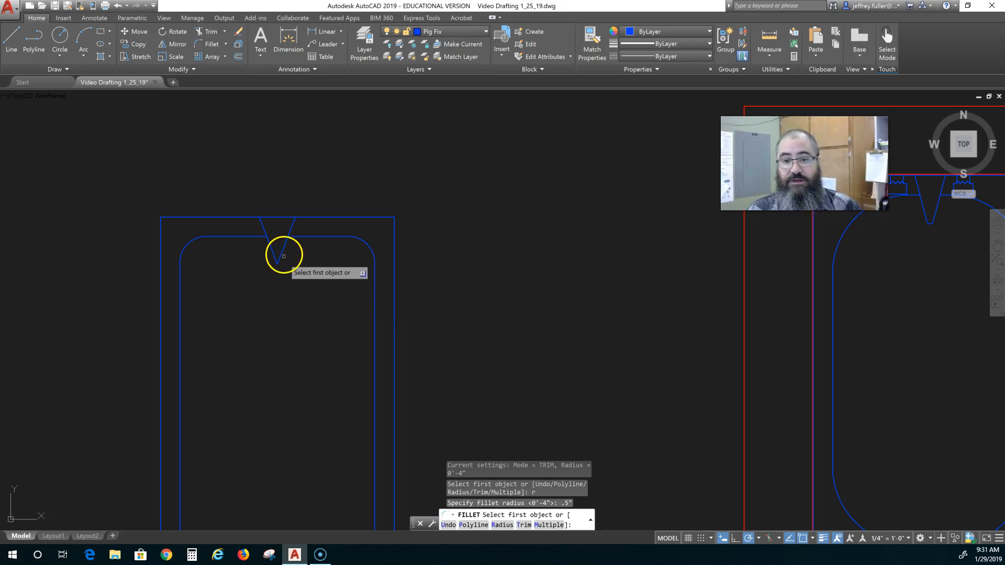
pyautogui.click(284, 252)
pyautogui.click(274, 254)
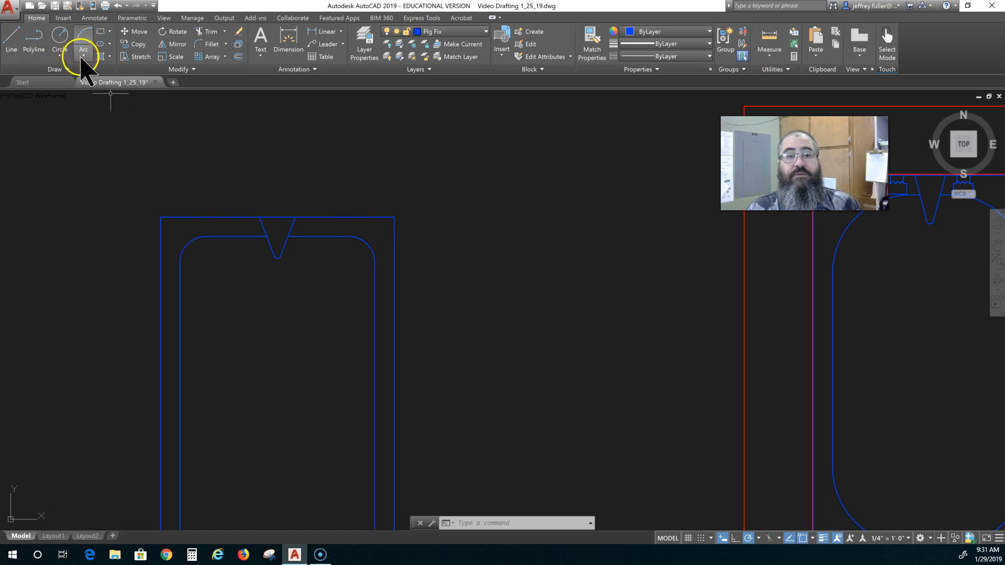
# Step: Draw a short vertical line down from the tub's top edge just right of the spout, ending above the basin outline
pyautogui.click(15, 38)
pyautogui.scroll(6, 324, 227)
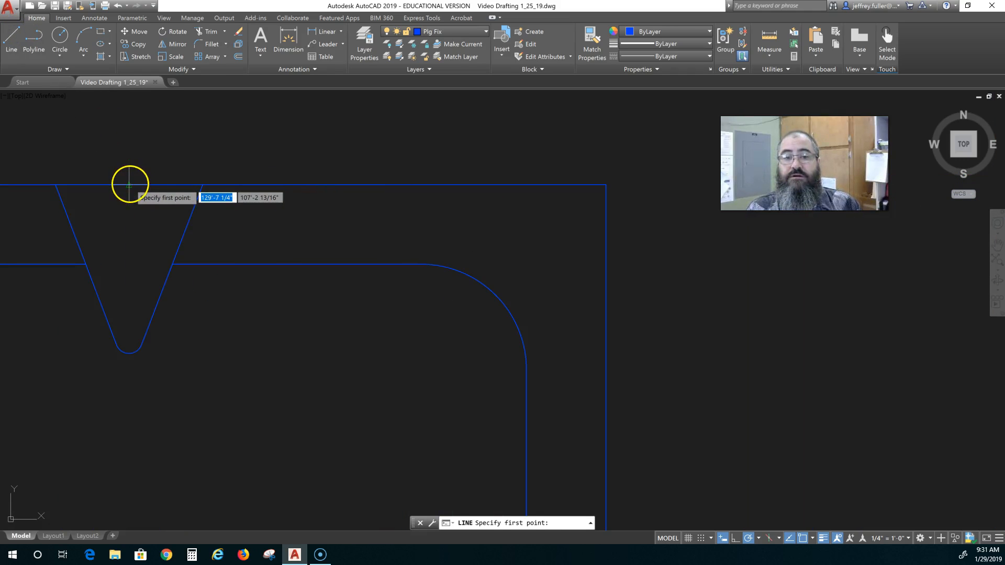
pyautogui.click(261, 184)
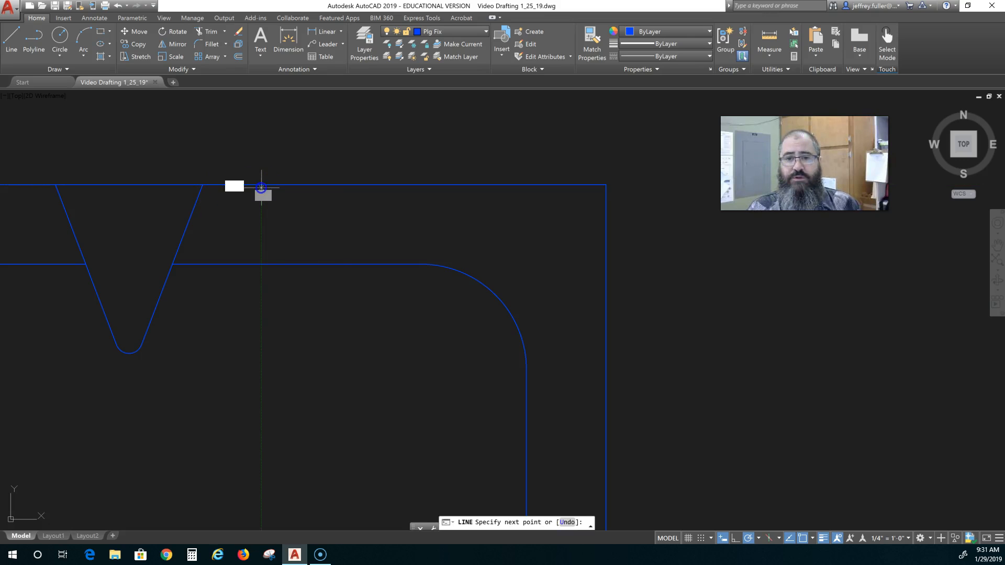
pyautogui.click(261, 223)
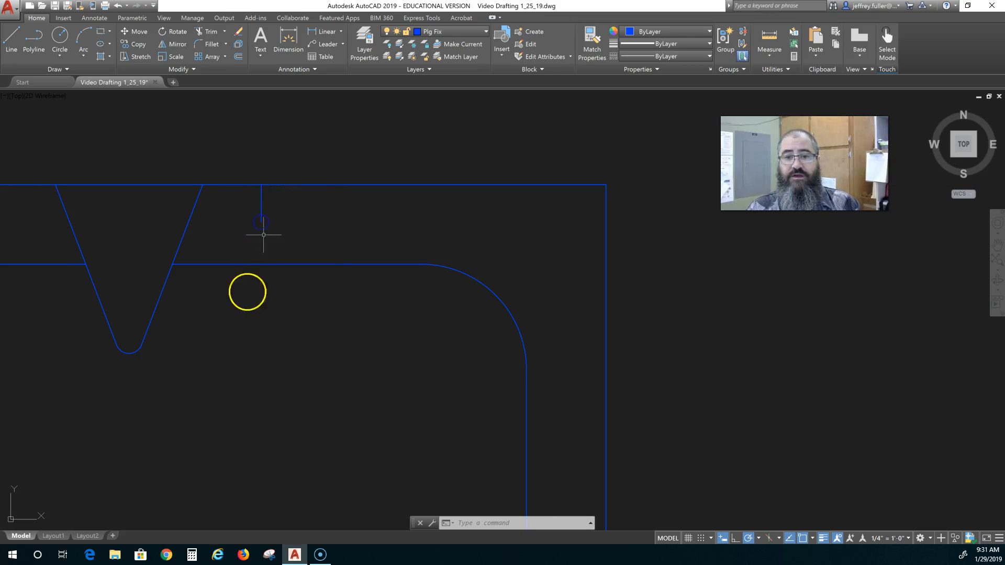
# Step: Offset the short vertical line beside the spout 0.5" to the right to form the handle's stem
pyautogui.press('Escape')
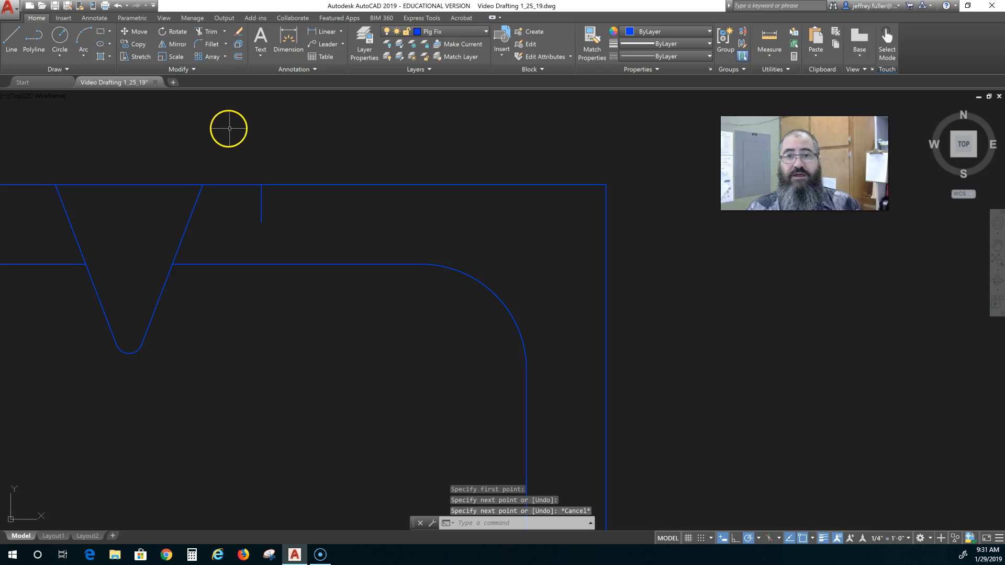
pyautogui.click(238, 56)
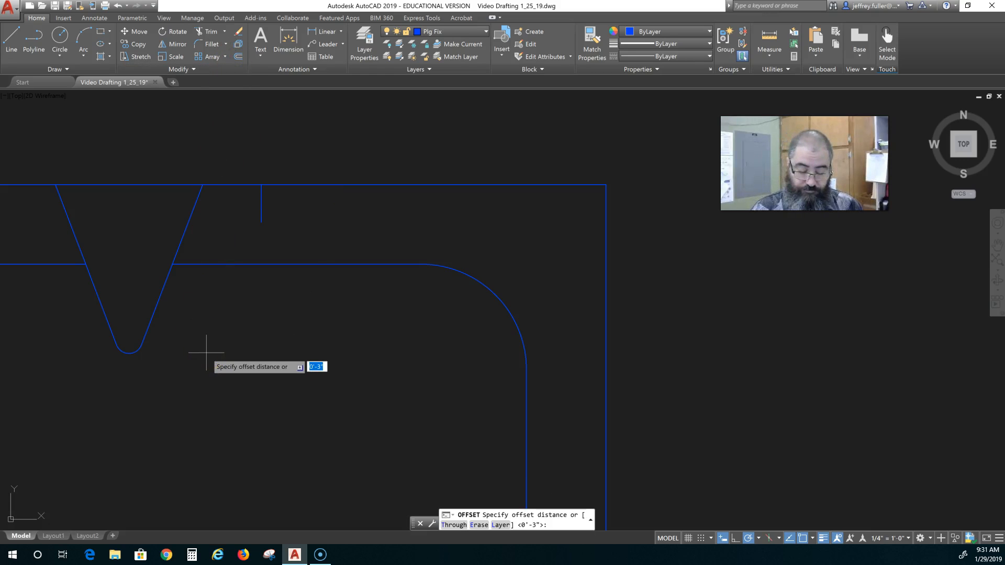
pyautogui.press('Return')
pyautogui.click(263, 206)
pyautogui.click(287, 211)
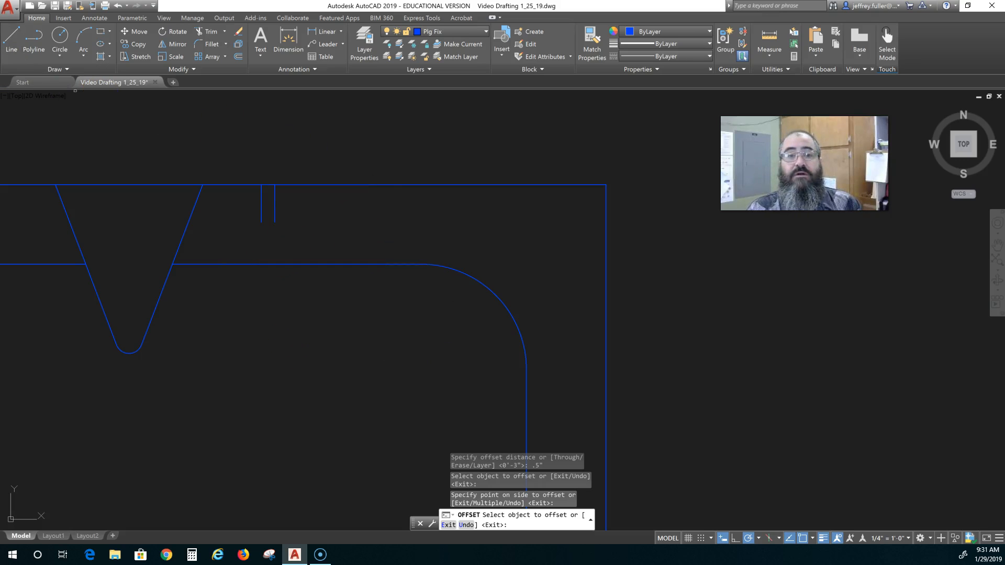
pyautogui.click(11, 38)
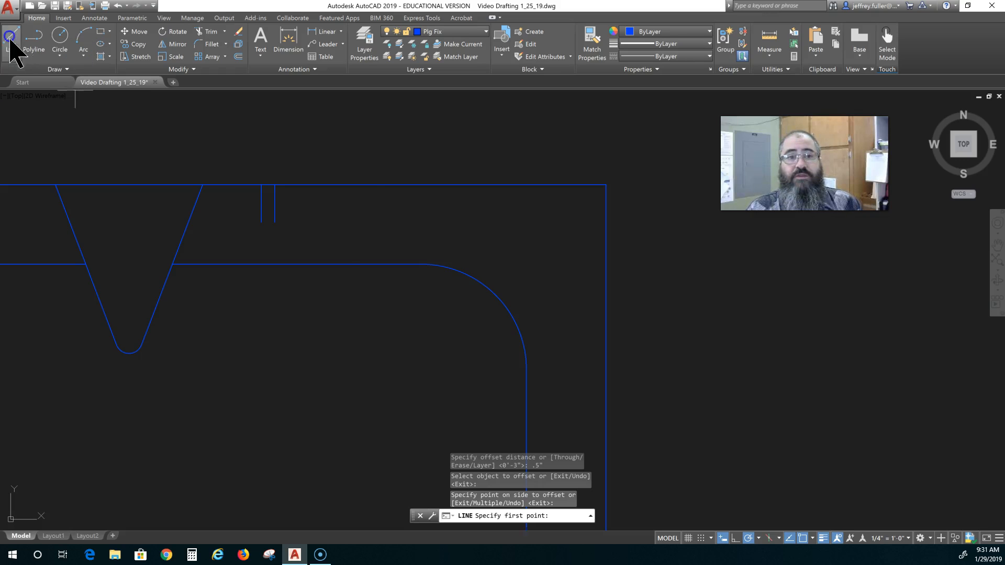
pyautogui.click(274, 204)
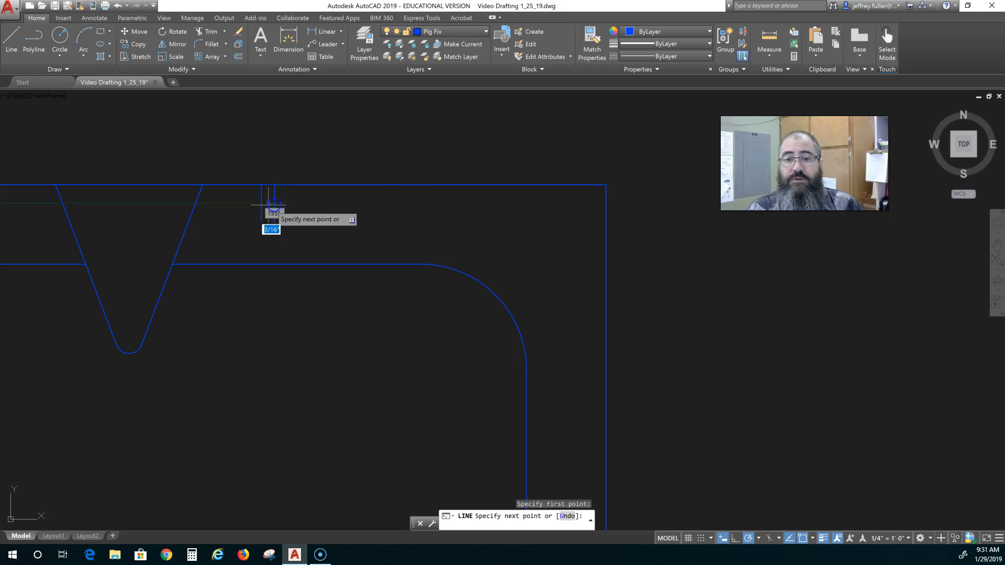
pyautogui.click(249, 203)
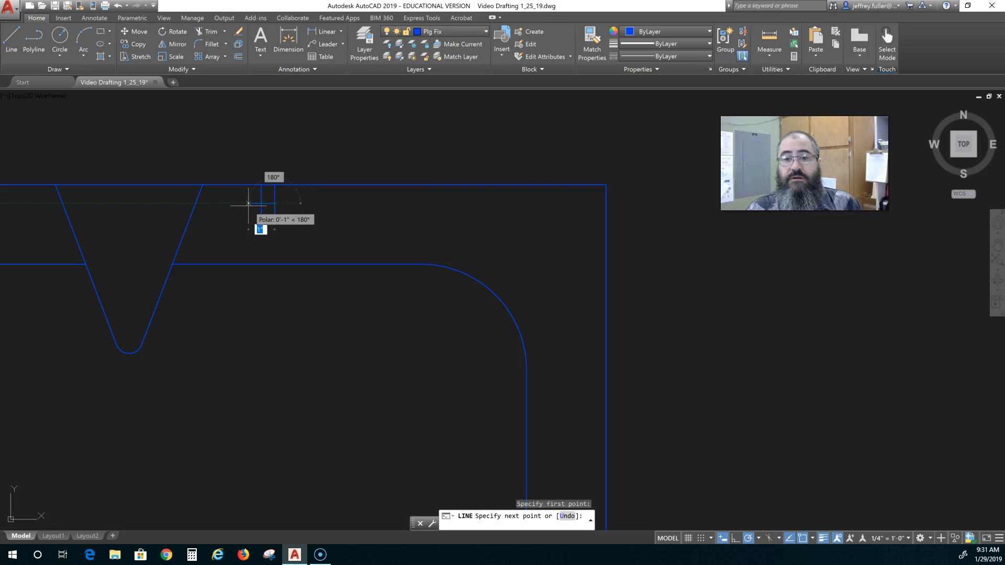
pyautogui.click(260, 205)
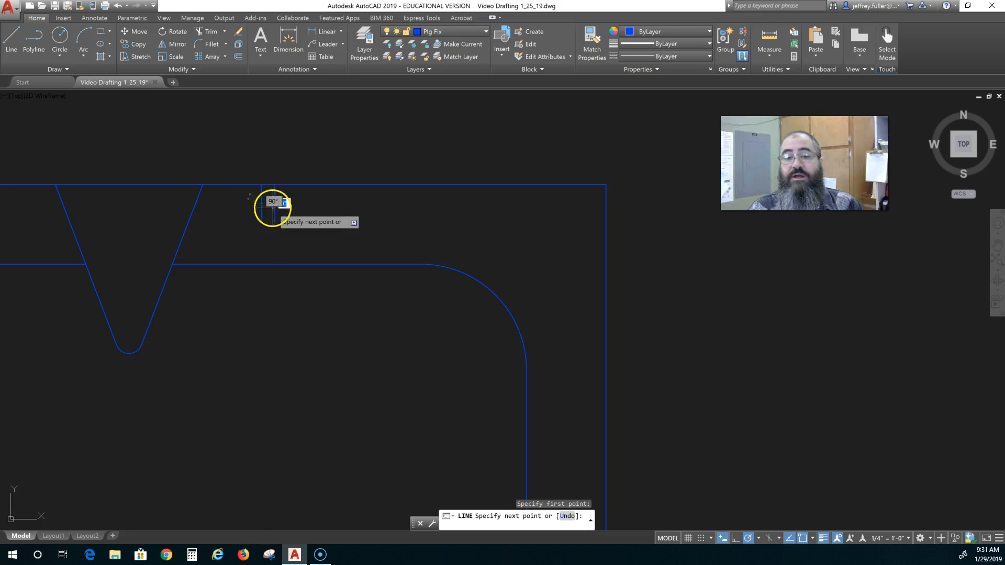
pyautogui.press('Escape')
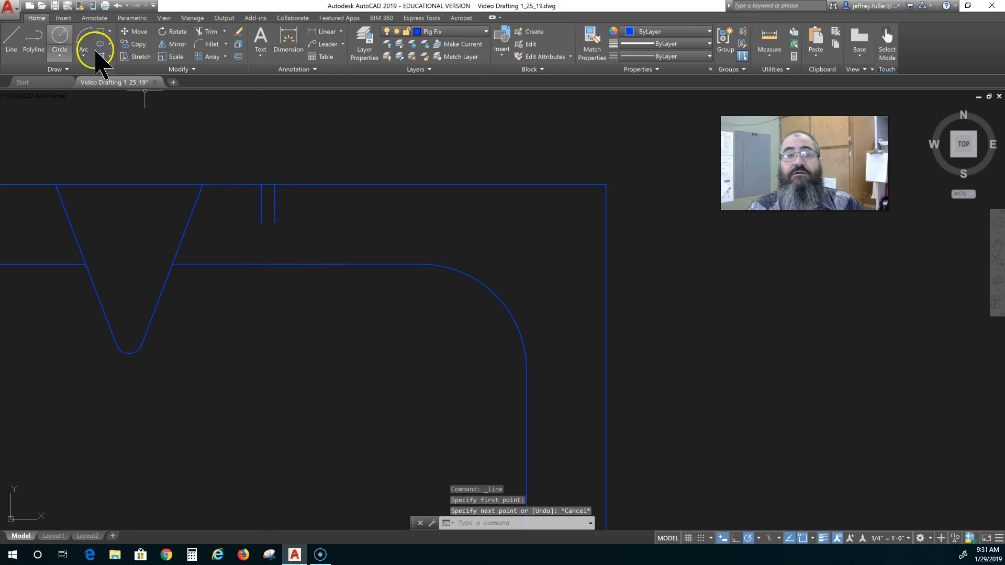
pyautogui.click(11, 33)
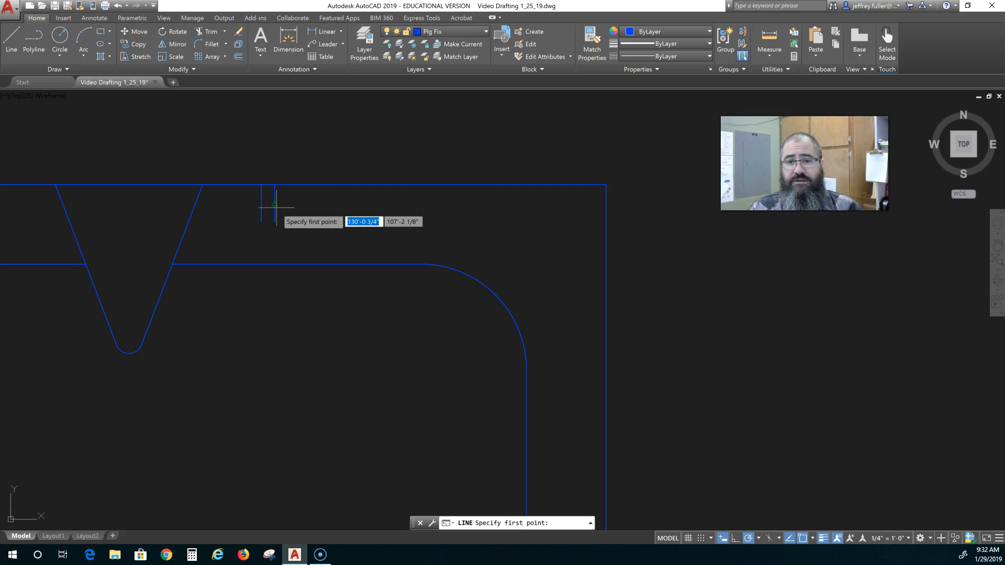
pyautogui.click(286, 236)
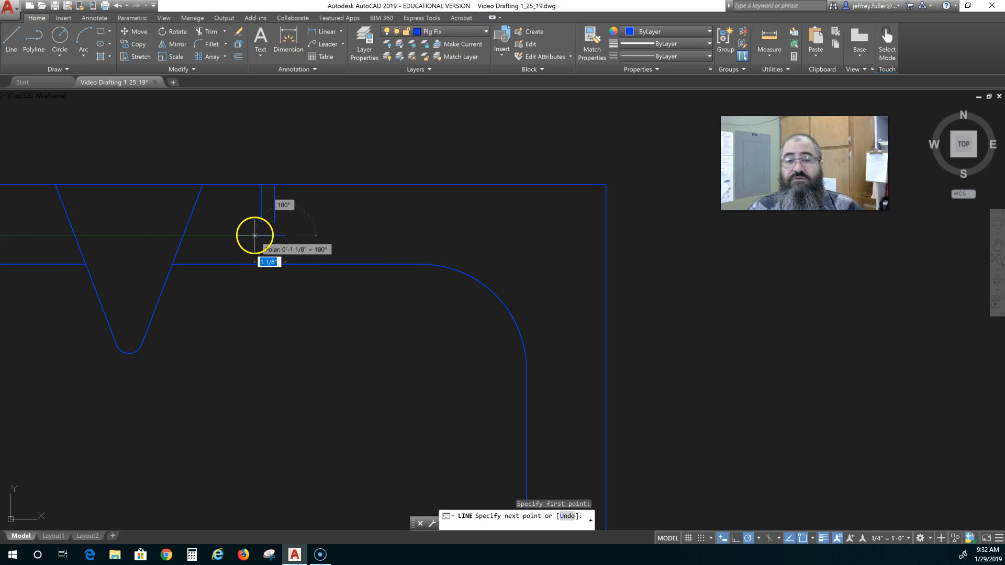
pyautogui.press('Escape')
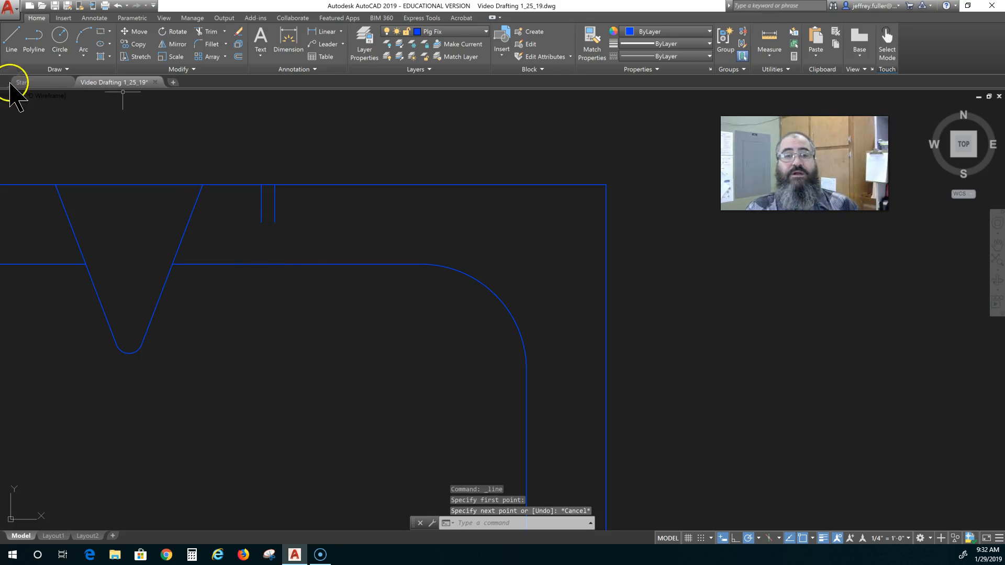
# Step: Draw connected lines from the right stem line's midpoint: 0.5" right, 1" down and 1" left
pyautogui.click(11, 37)
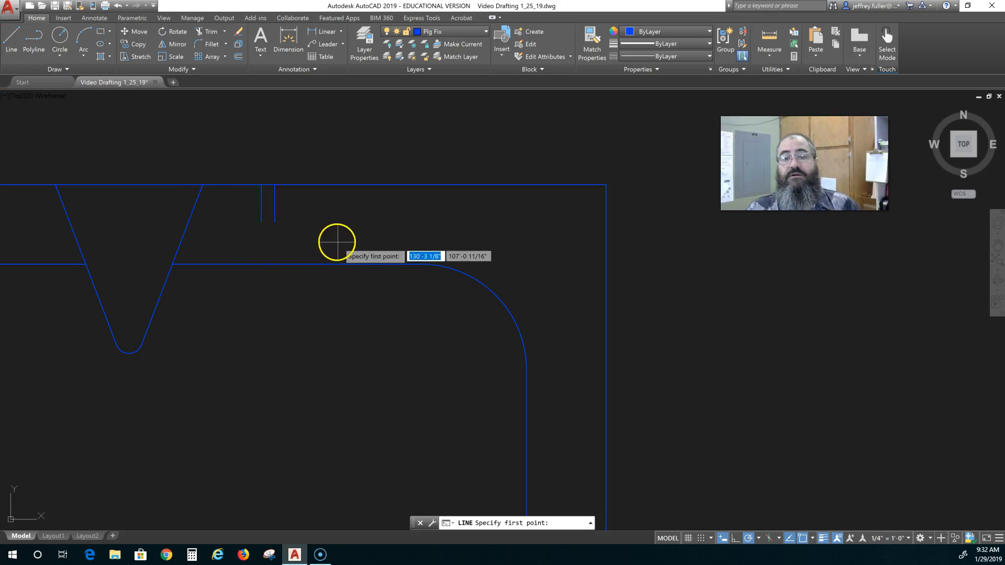
pyautogui.click(274, 204)
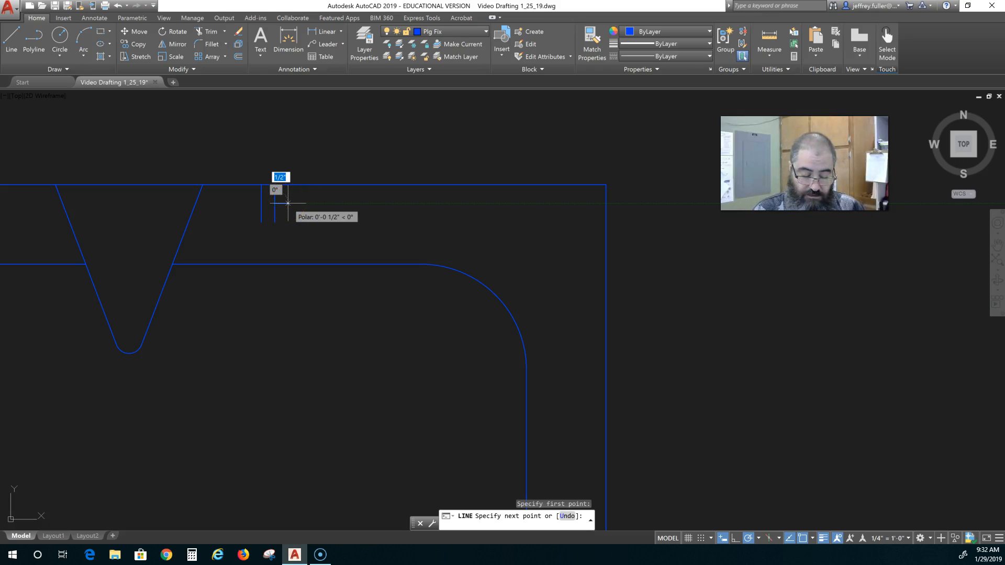
pyautogui.write('.')
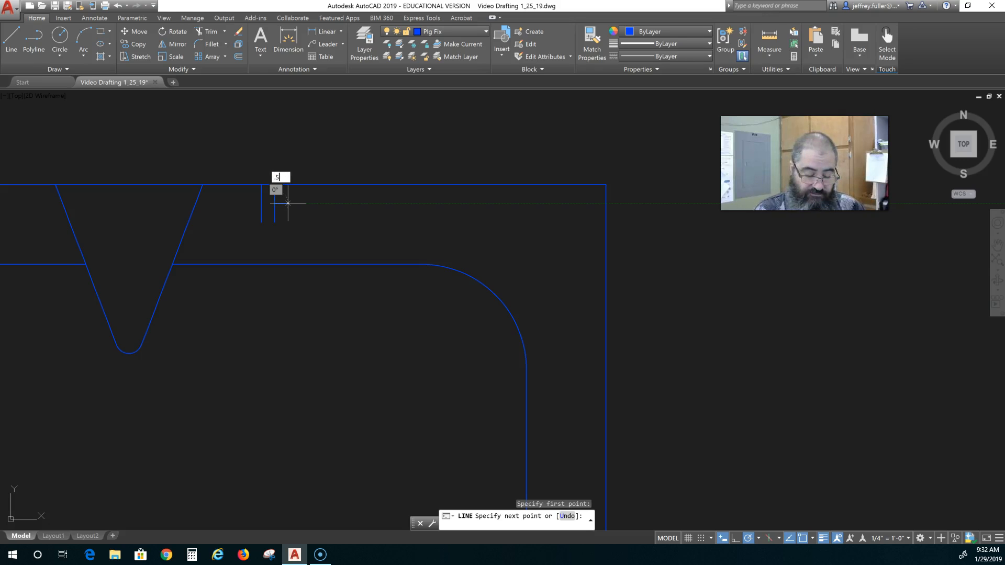
pyautogui.write('5"')
pyautogui.press('Return')
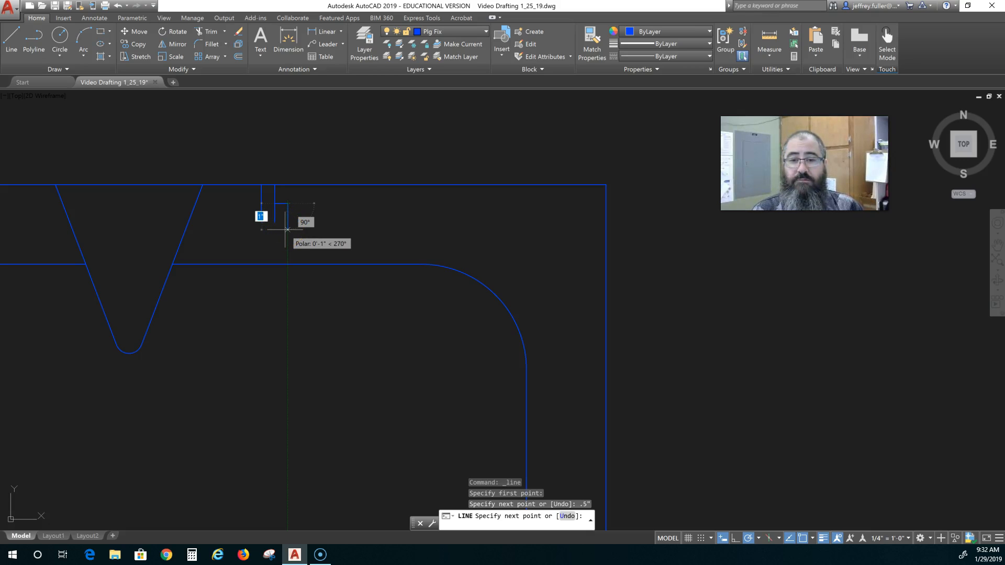
pyautogui.click(287, 229)
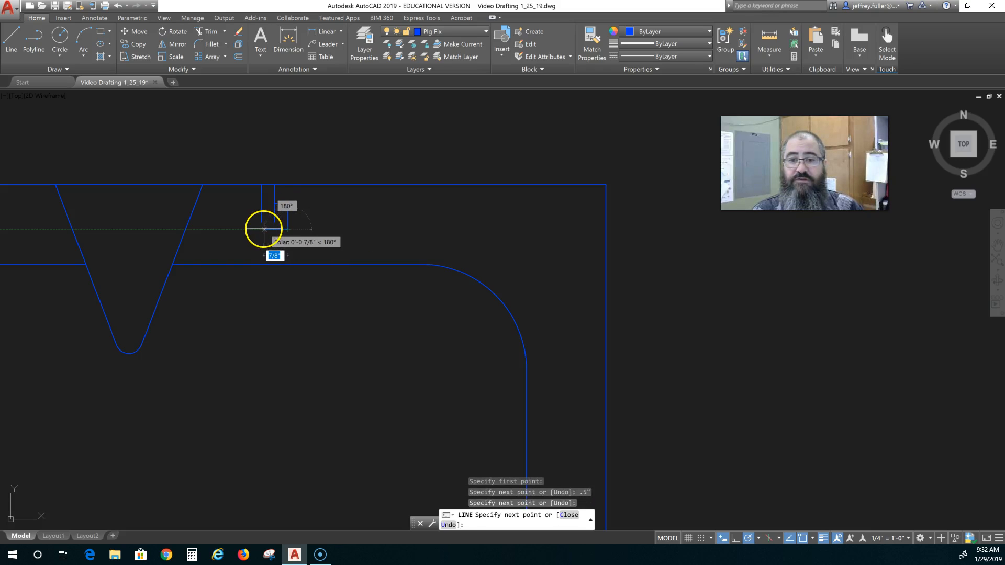
pyautogui.write('1')
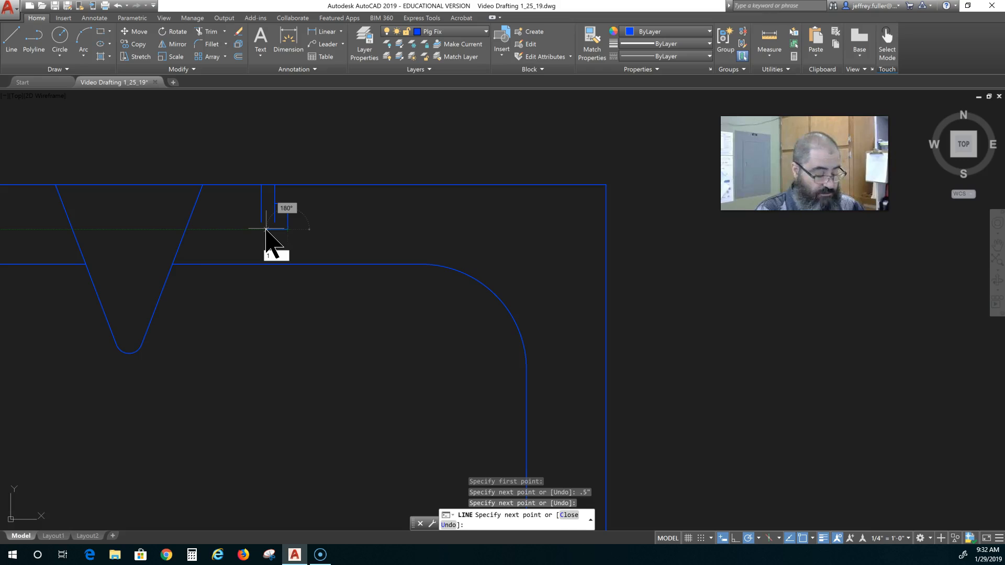
pyautogui.write('"')
pyautogui.press('Return')
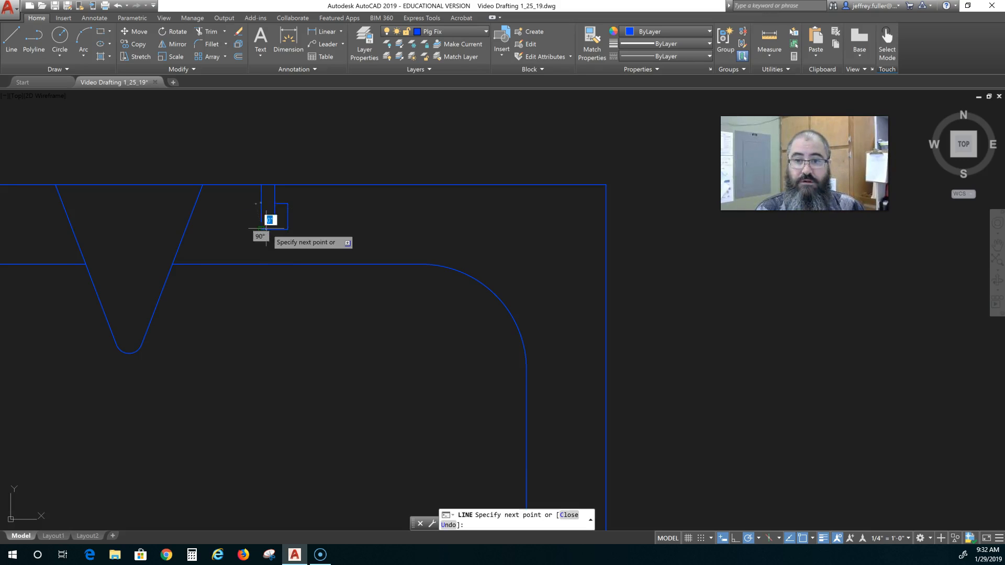
pyautogui.press('Escape')
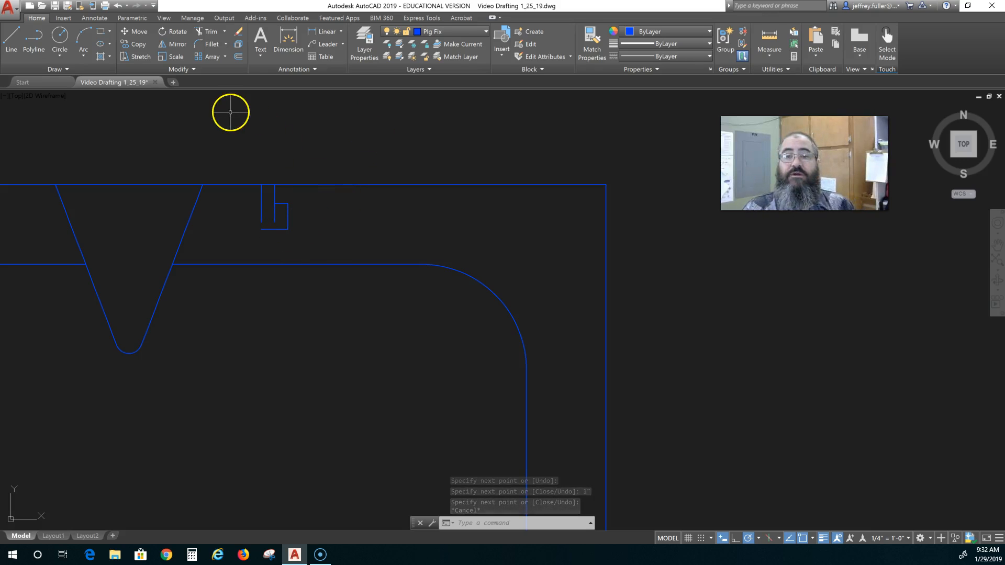
pyautogui.click(174, 44)
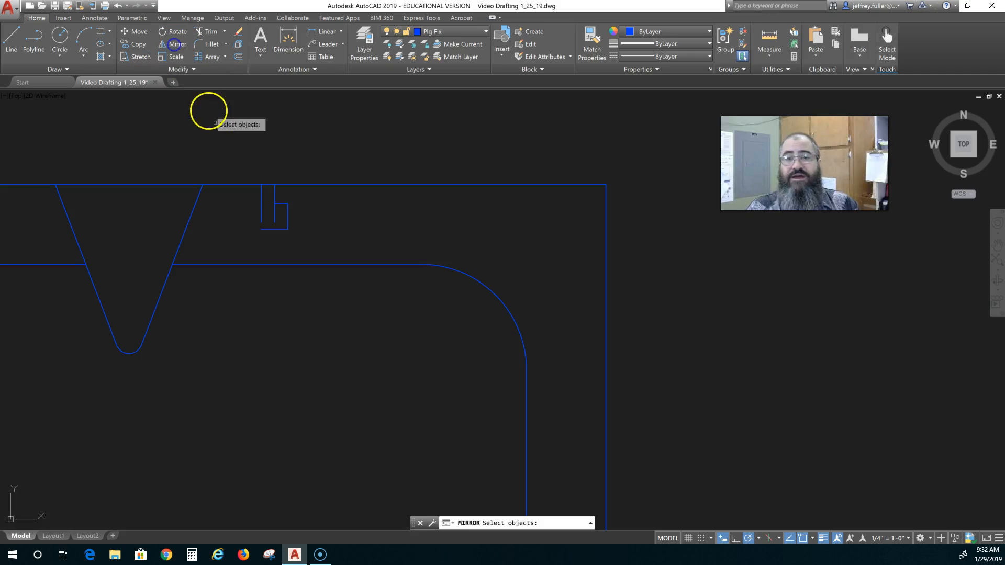
pyautogui.click(285, 198)
pyautogui.click(287, 220)
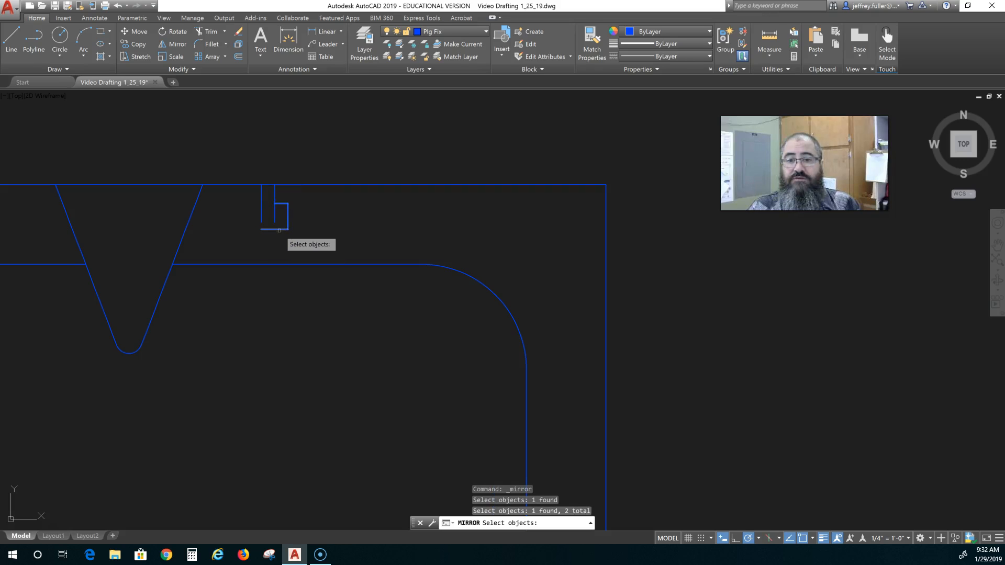
pyautogui.click(279, 230)
pyautogui.press('Return')
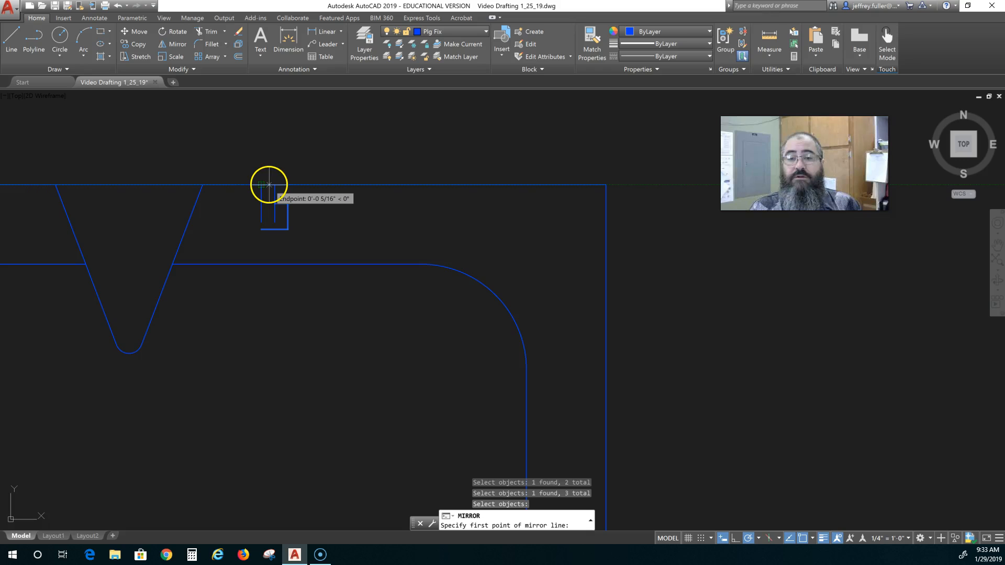
pyautogui.scroll(3, 265, 187)
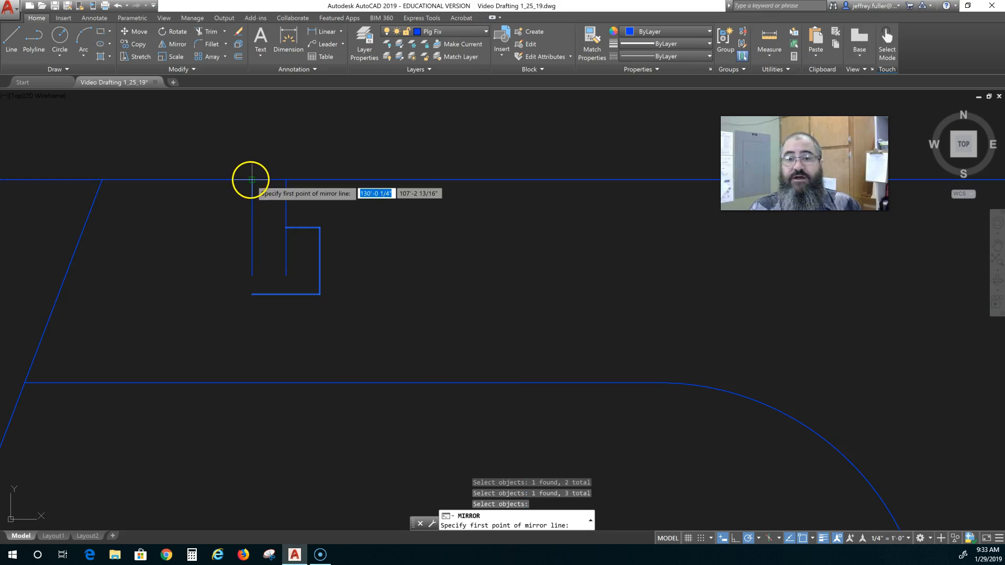
pyautogui.click(268, 180)
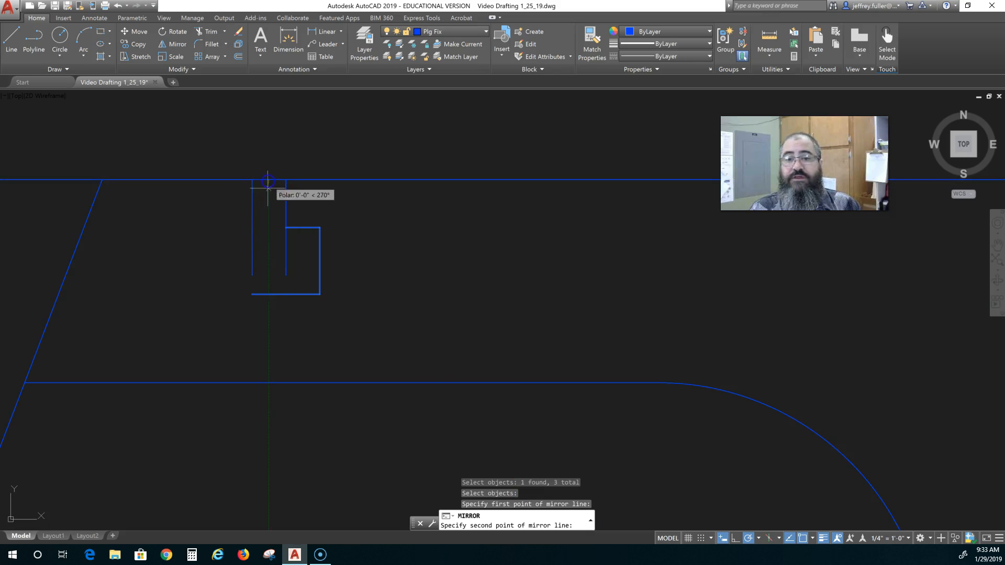
pyautogui.click(266, 253)
pyautogui.press('Escape')
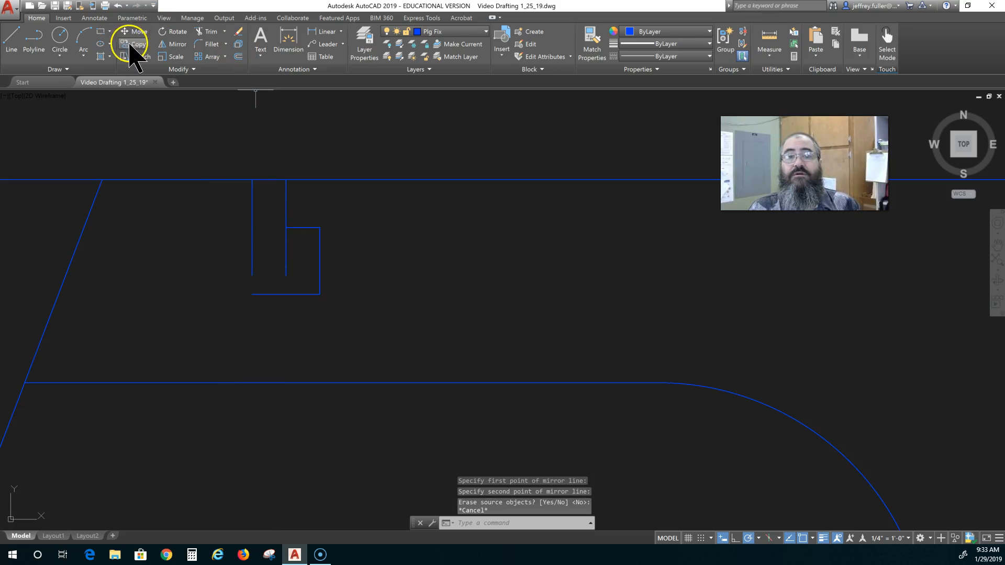
# Step: Mirror the three handle lines about the vertical axis midway between the two stem lines, keeping the originals
pyautogui.click(175, 44)
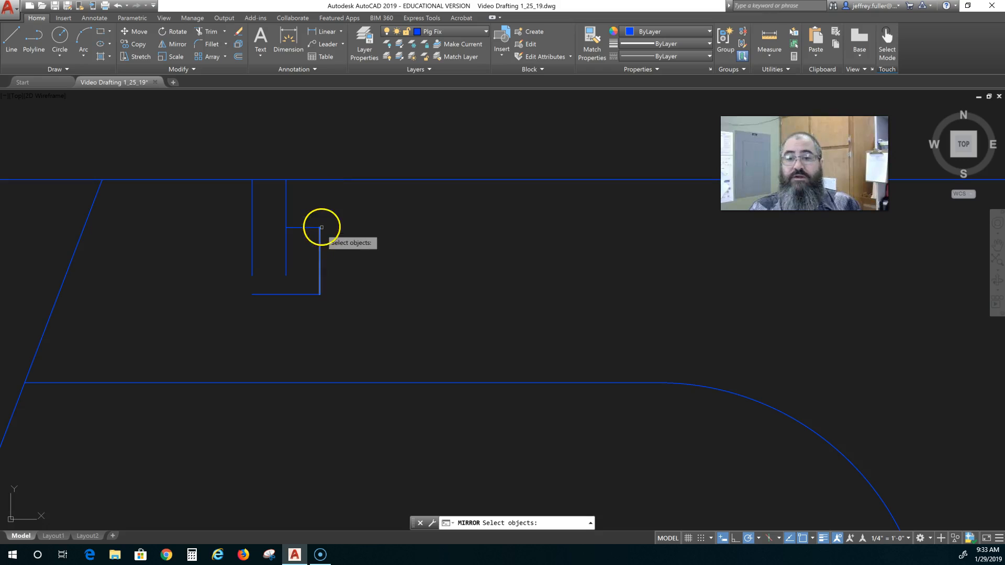
pyautogui.click(327, 218)
pyautogui.click(308, 312)
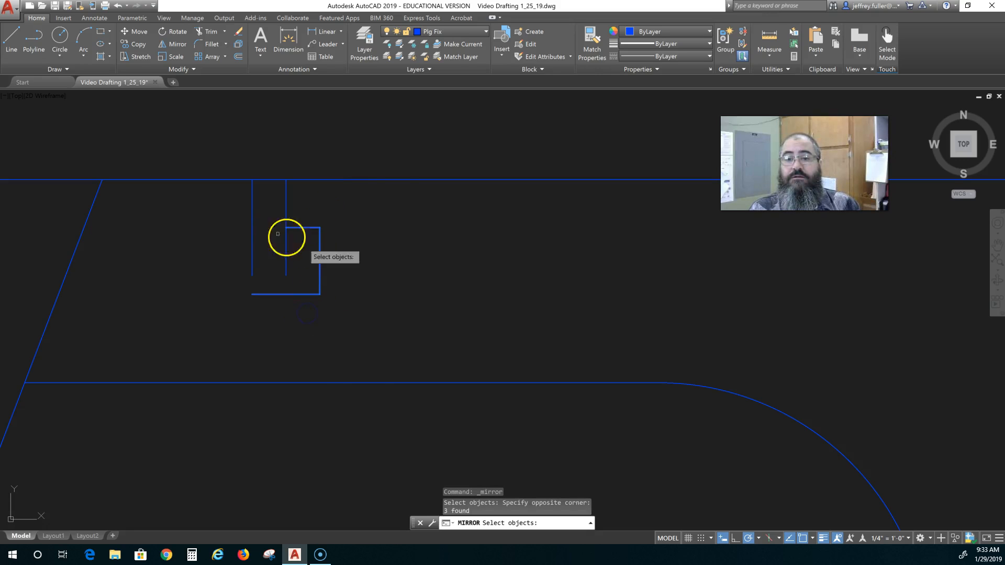
pyautogui.press('Return')
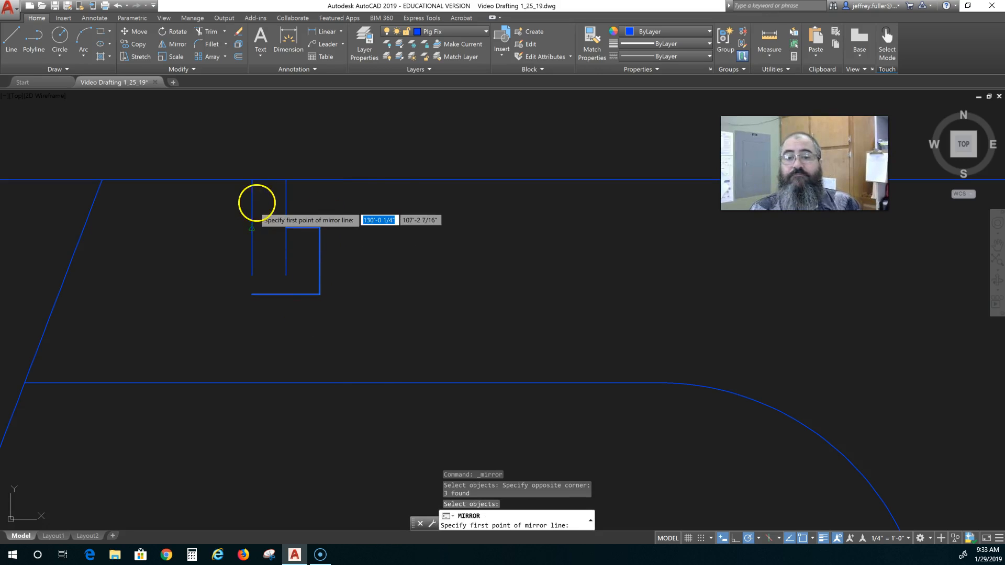
pyautogui.click(269, 180)
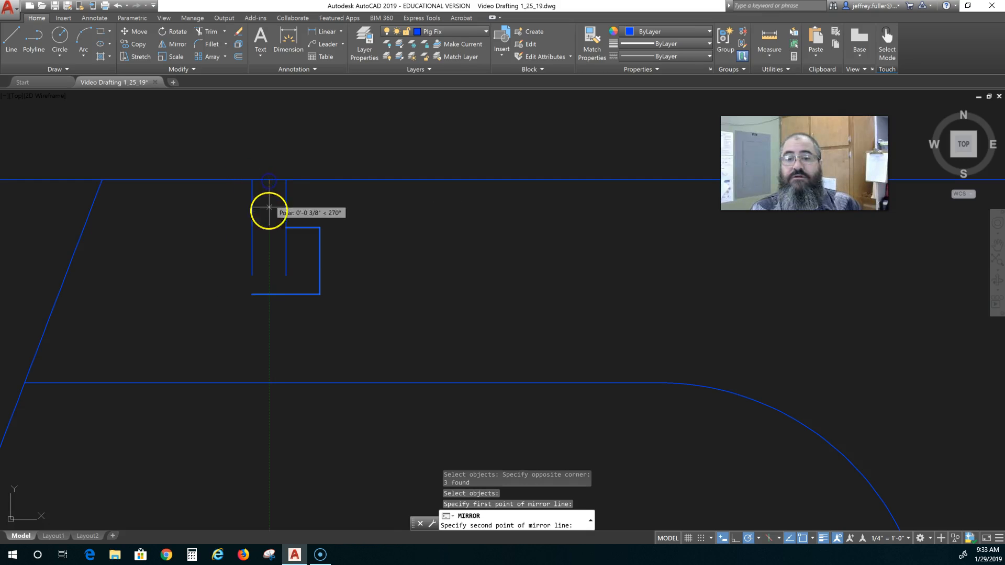
pyautogui.click(269, 245)
pyautogui.click(292, 288)
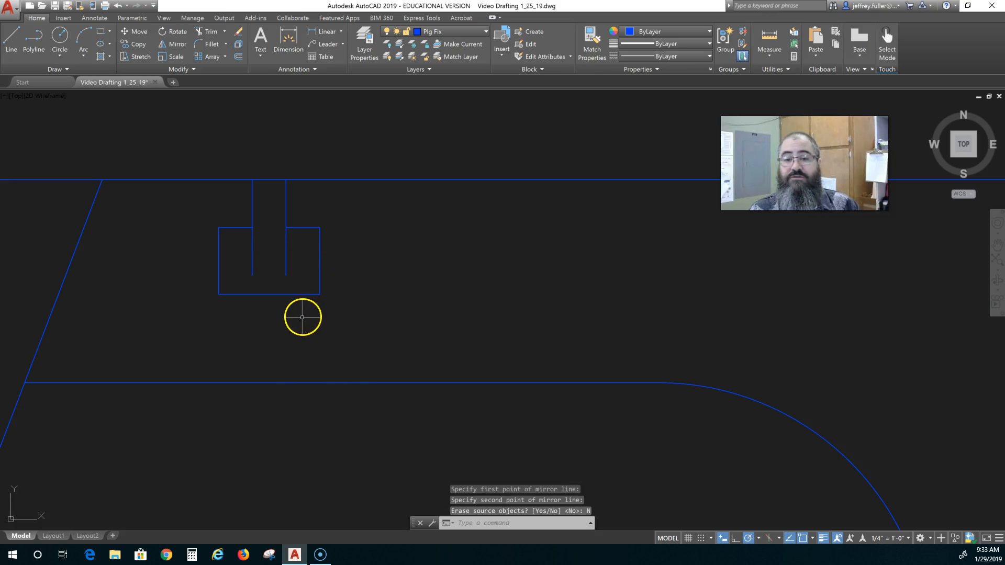
pyautogui.press('Escape')
# Step: Trim away the parts of both stem lines that extend inside the handle's rectangular head
pyautogui.scroll(-2, 302, 317)
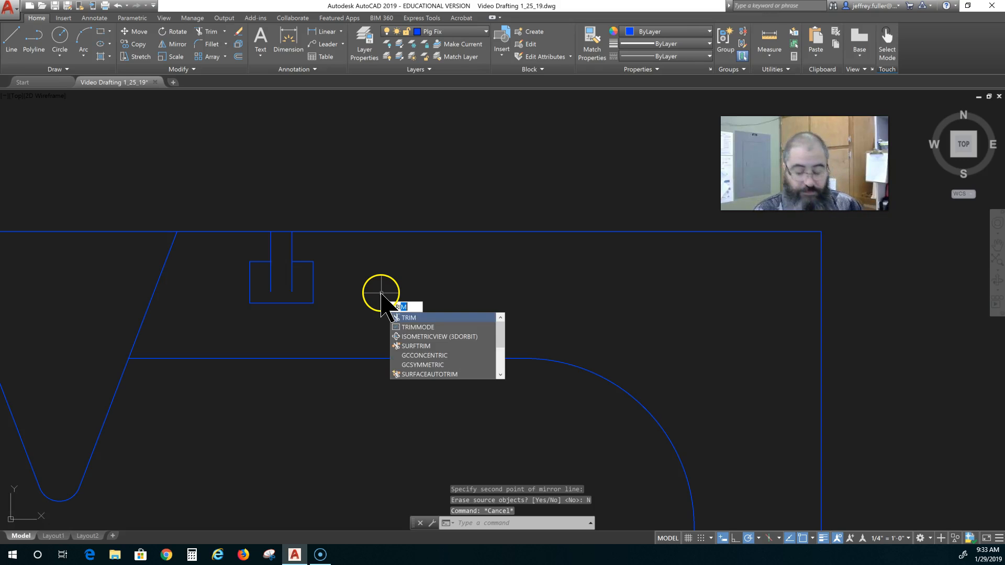
pyautogui.write('TRIM')
pyautogui.press('Return')
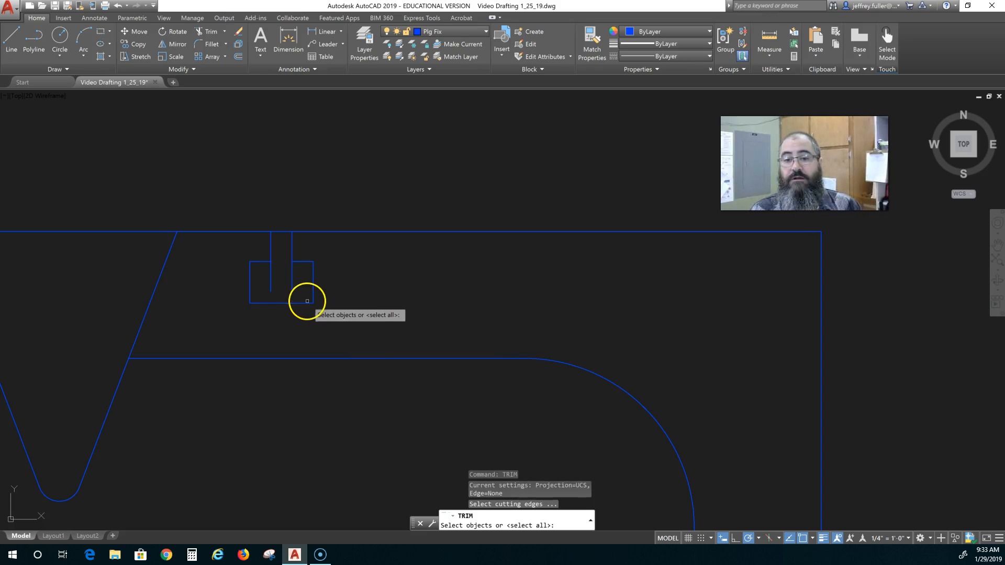
pyautogui.press('Return')
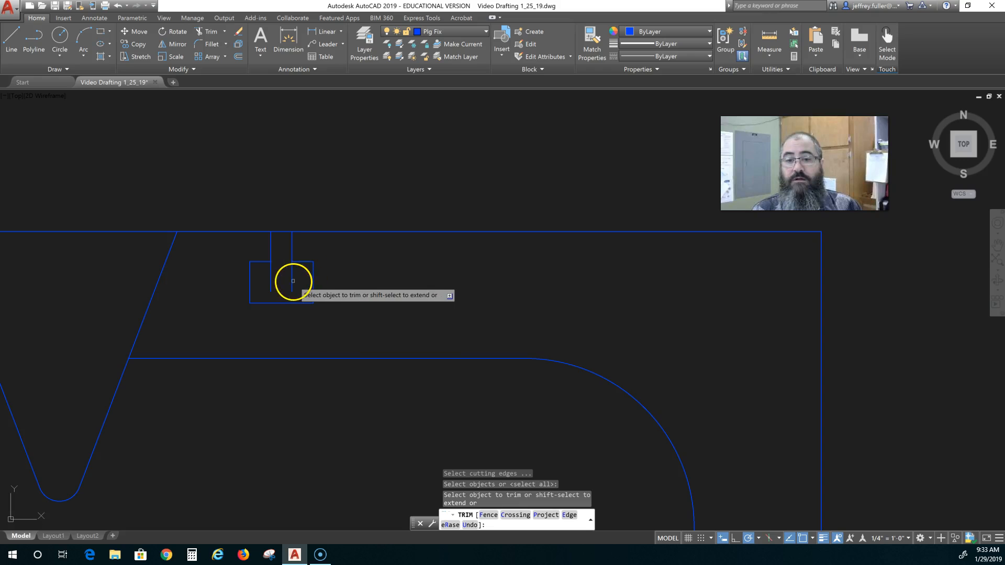
pyautogui.click(271, 277)
pyautogui.rightClick(310, 283)
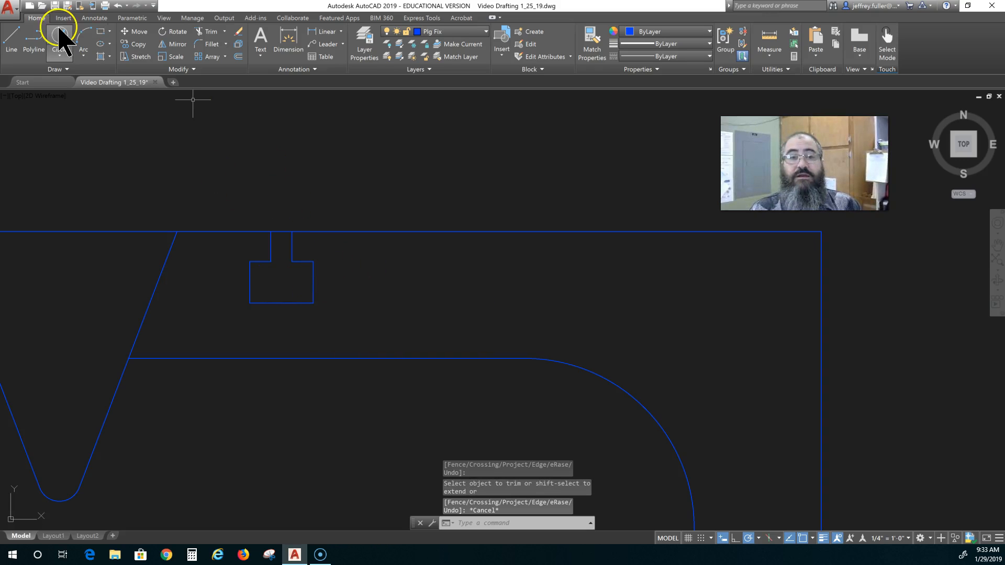
# Step: Draw a V of two 45° lines from the handle head's upper-left corner, down into the head and back up toward its top edge
pyautogui.click(12, 40)
pyautogui.scroll(6, 354, 303)
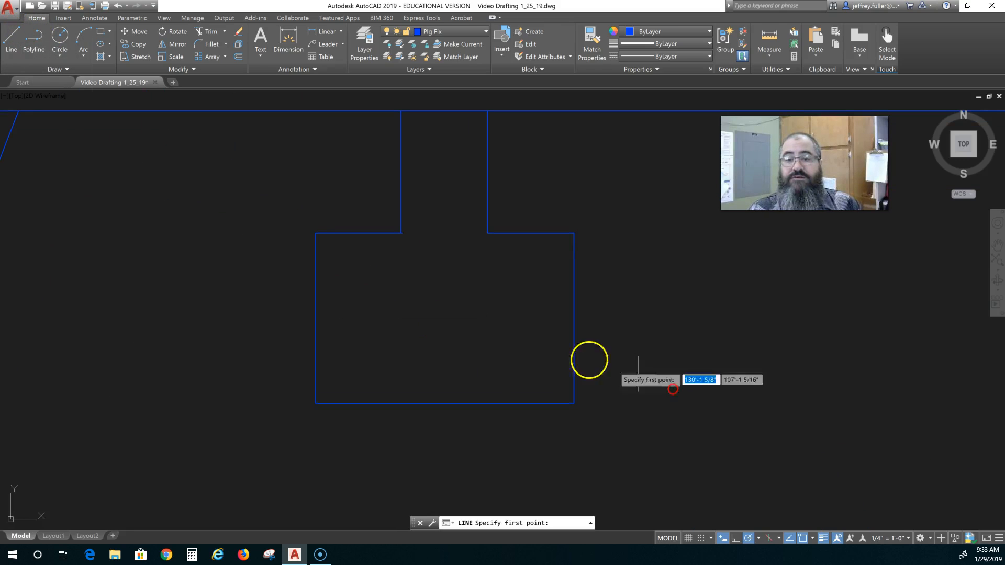
pyautogui.click(316, 233)
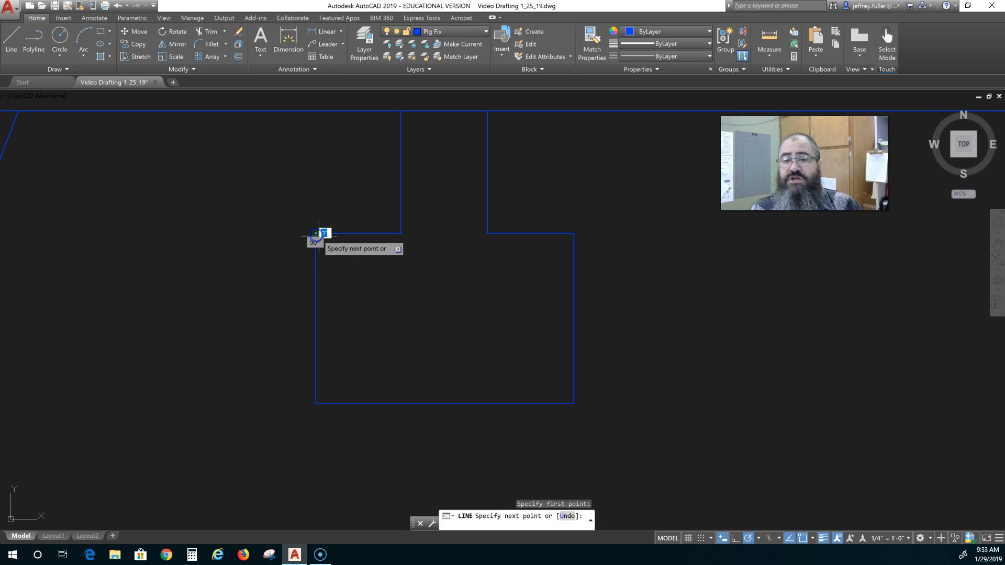
pyautogui.click(354, 272)
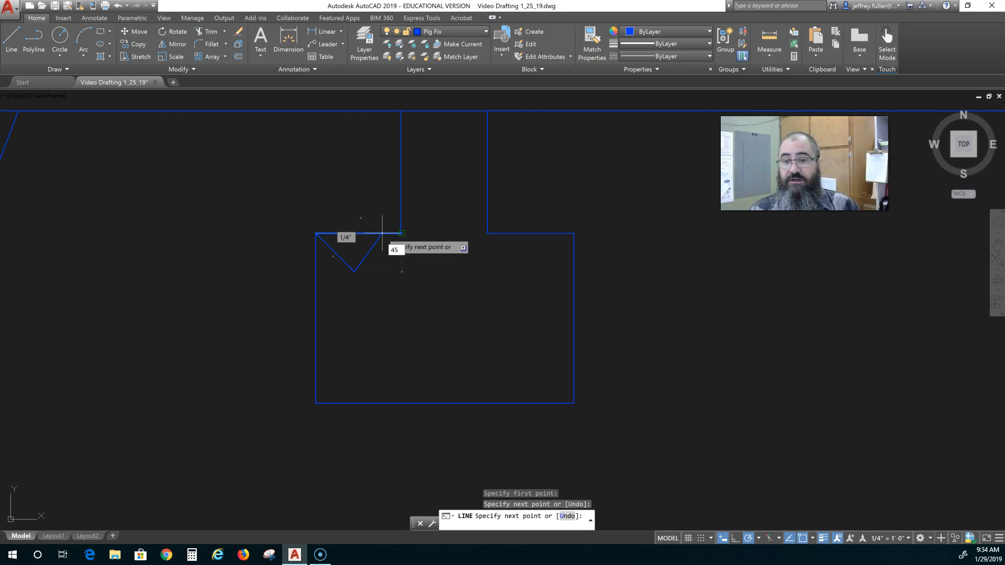
pyautogui.press('Return')
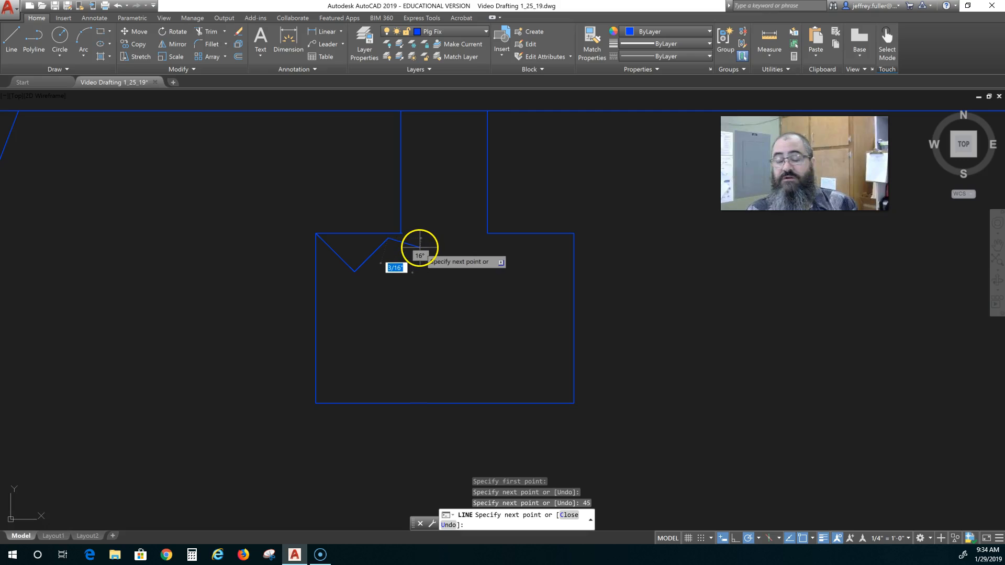
pyautogui.press('Escape')
# Step: Stretch the V's second line up to meet the head's top edge
pyautogui.click(379, 250)
pyautogui.click(393, 233)
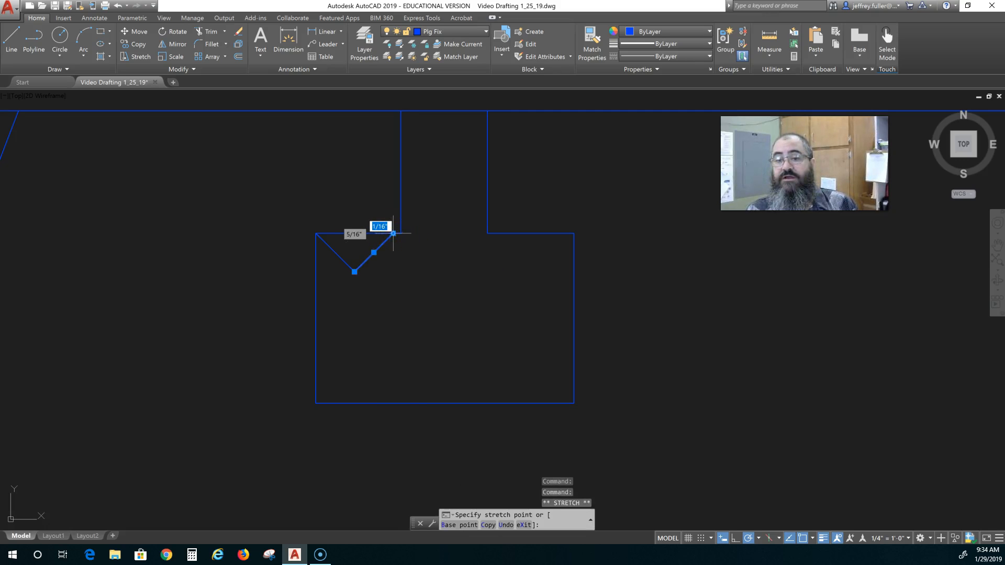
pyautogui.press('Escape')
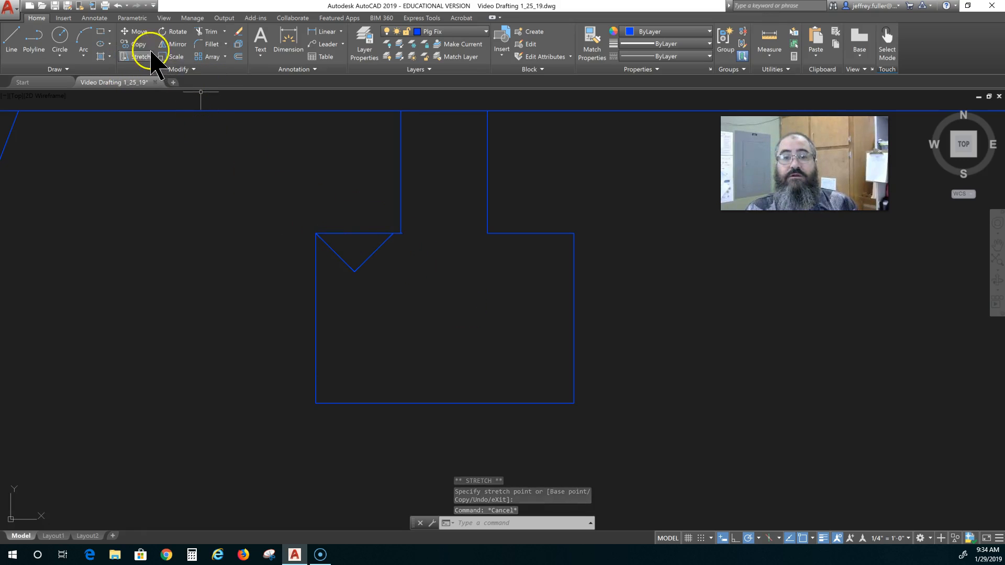
# Step: Mirror the V's two lines about a vertical axis through its right tip, keeping the originals
pyautogui.click(166, 44)
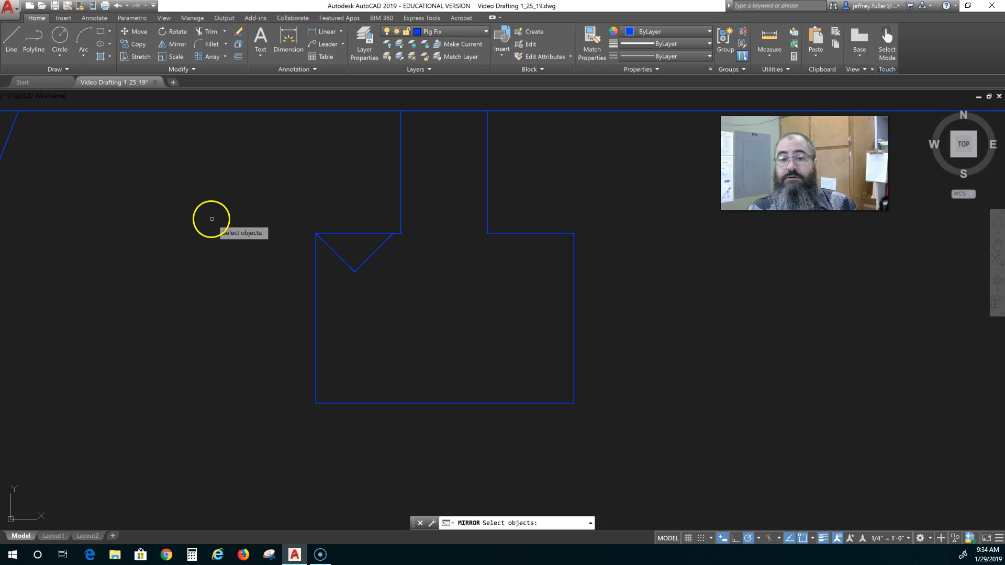
pyautogui.click(377, 254)
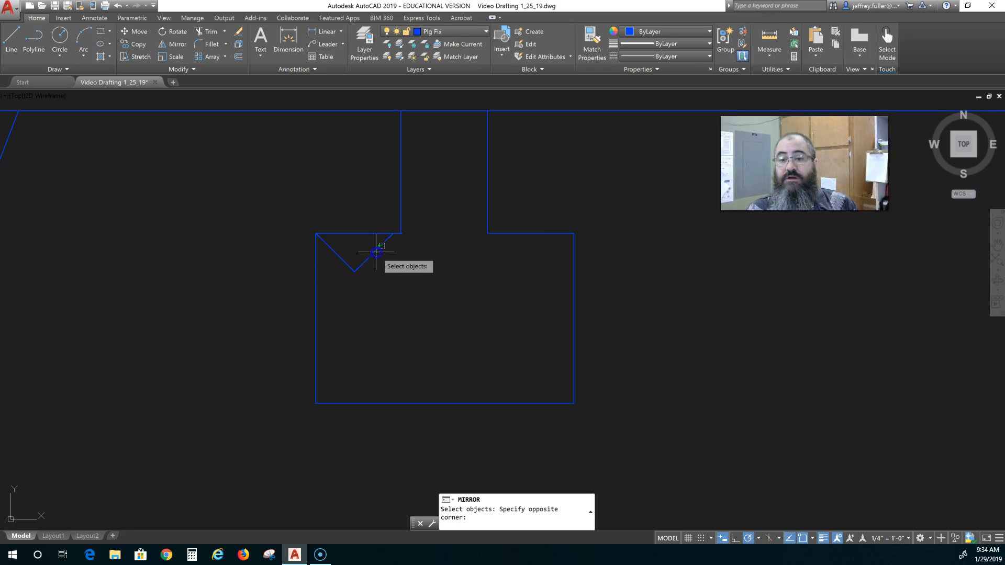
pyautogui.click(337, 258)
pyautogui.press('Return')
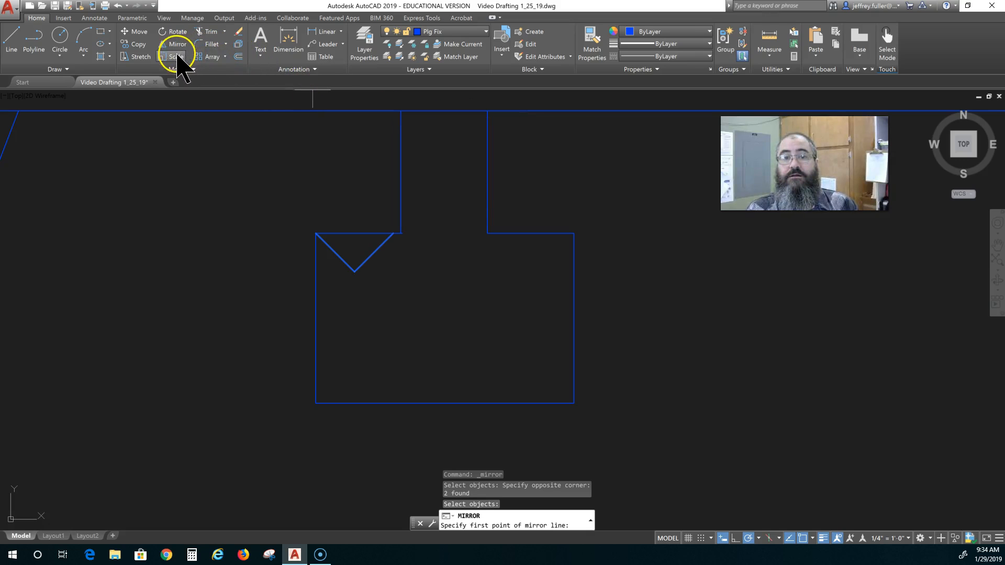
pyautogui.click(393, 233)
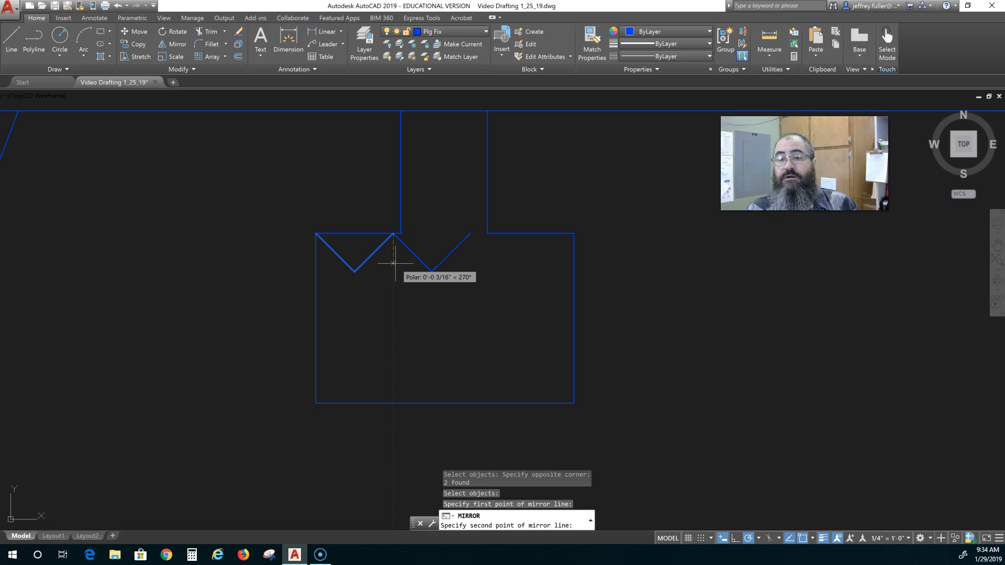
pyautogui.click(393, 263)
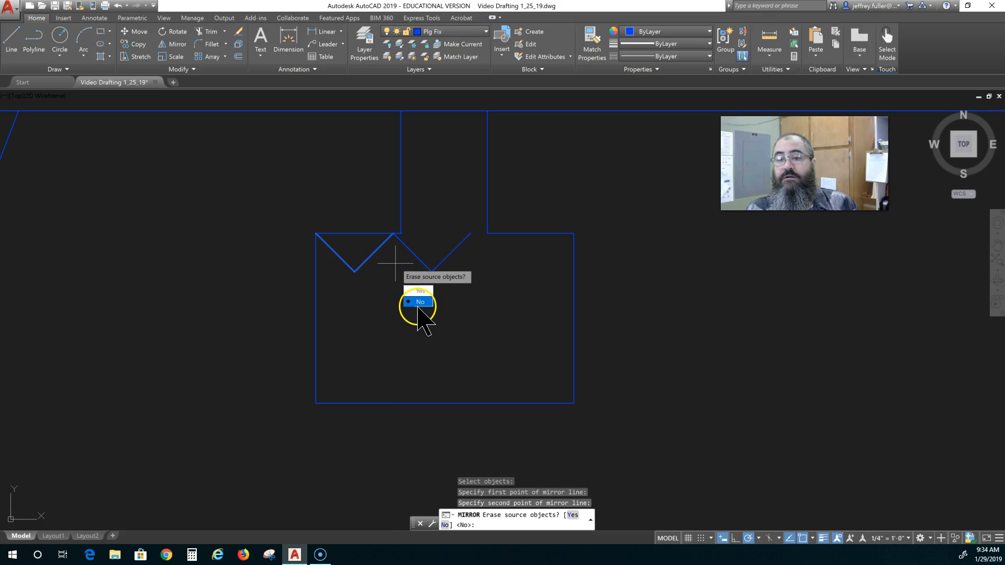
pyautogui.write('n')
pyautogui.press('Return')
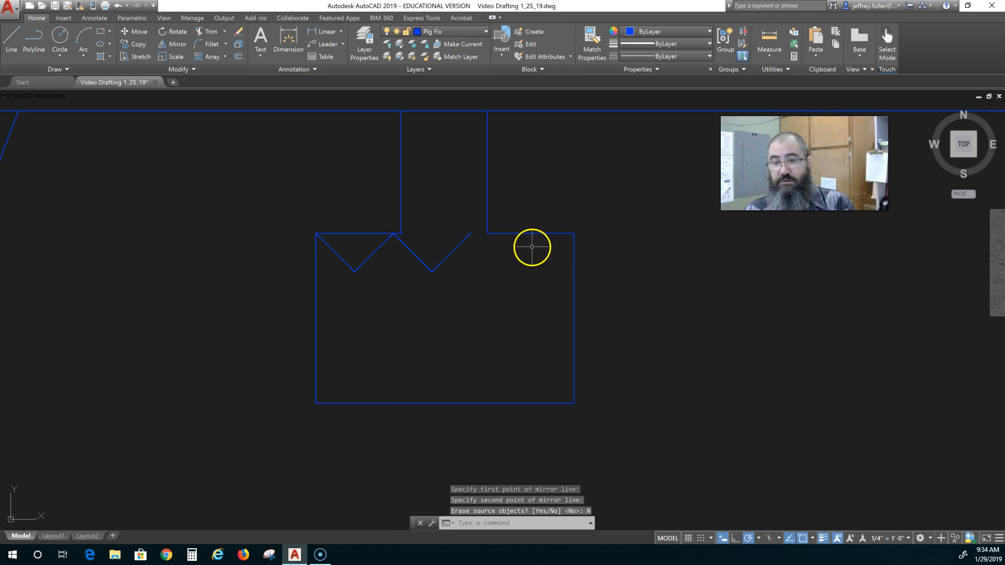
# Step: Mirror the second V about a vertical axis through its right tip to add a third V, keeping the source lines
pyautogui.press('Return')
pyautogui.click(461, 238)
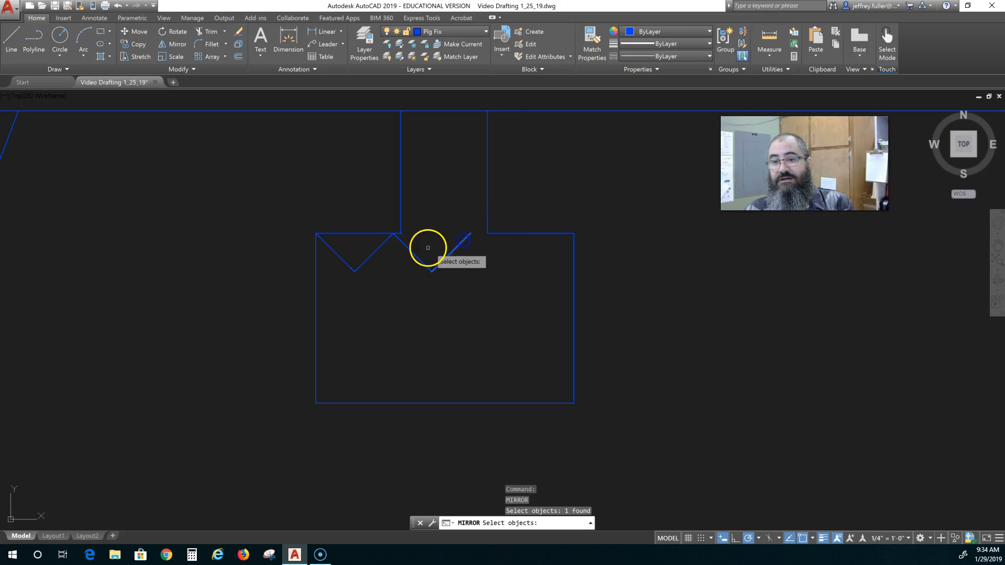
pyautogui.click(414, 254)
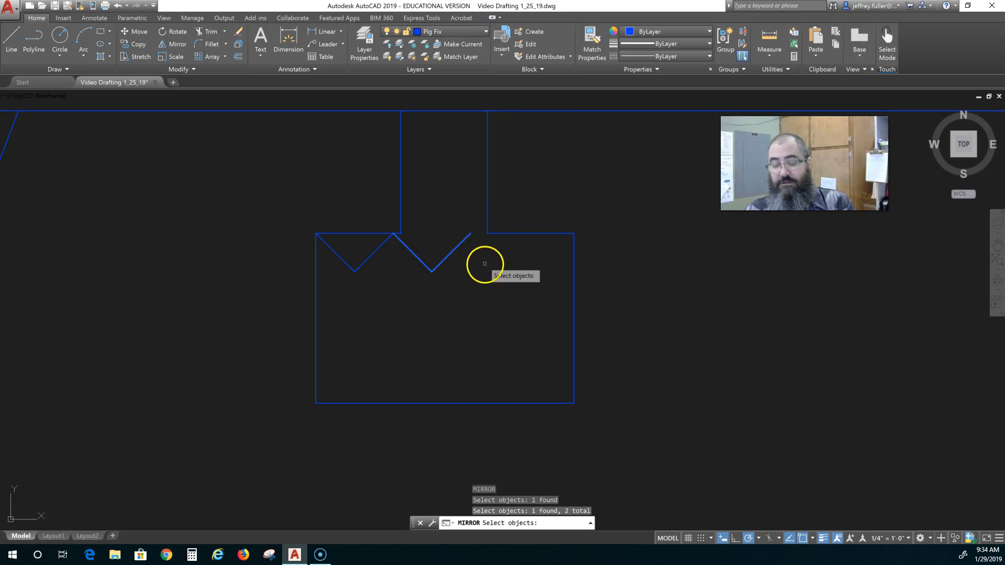
pyautogui.press('Return')
pyautogui.click(470, 234)
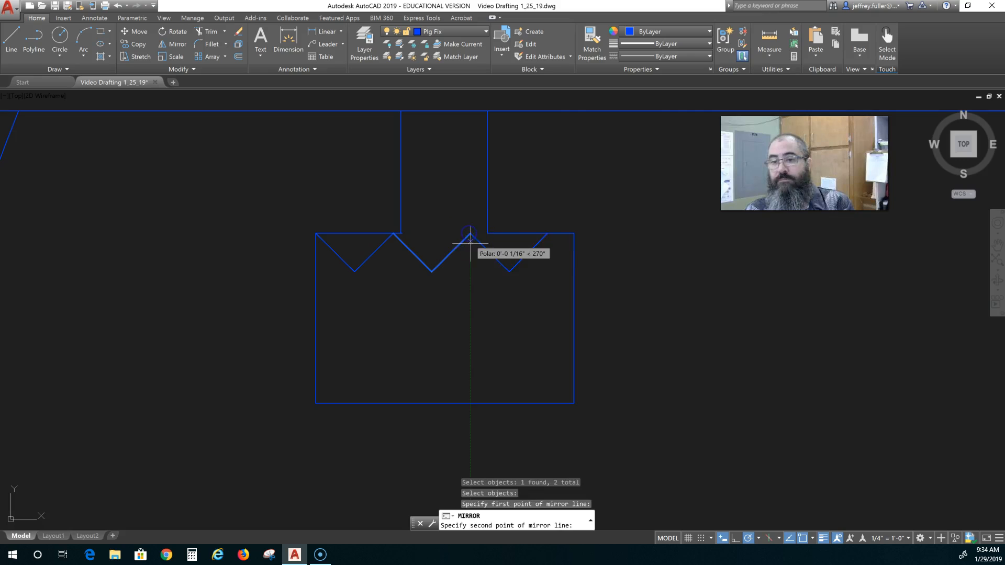
pyautogui.click(470, 250)
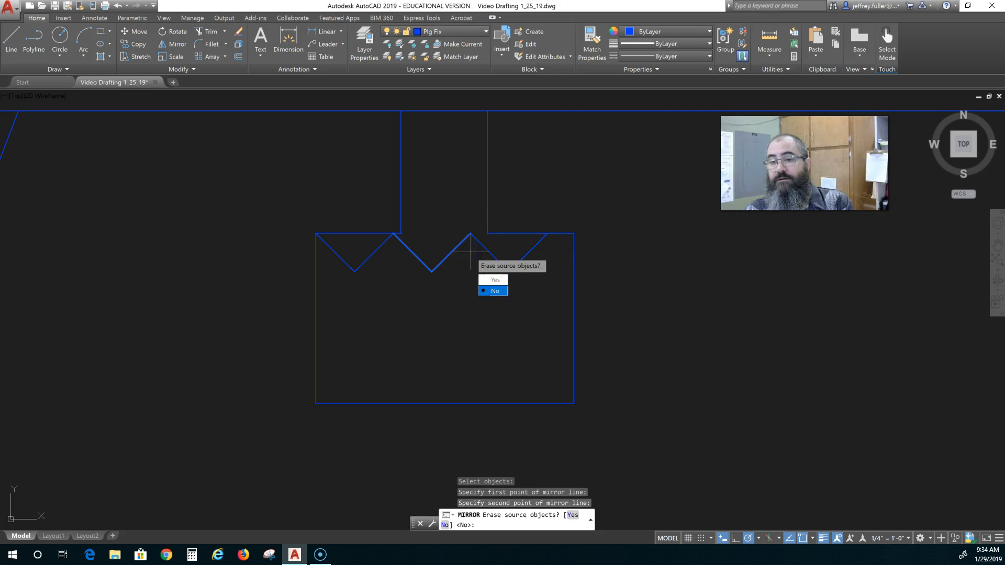
pyautogui.press('Return')
# Step: Mirror the third V about a vertical axis through its right tip to add a fourth V, keeping the source lines
pyautogui.press('Return')
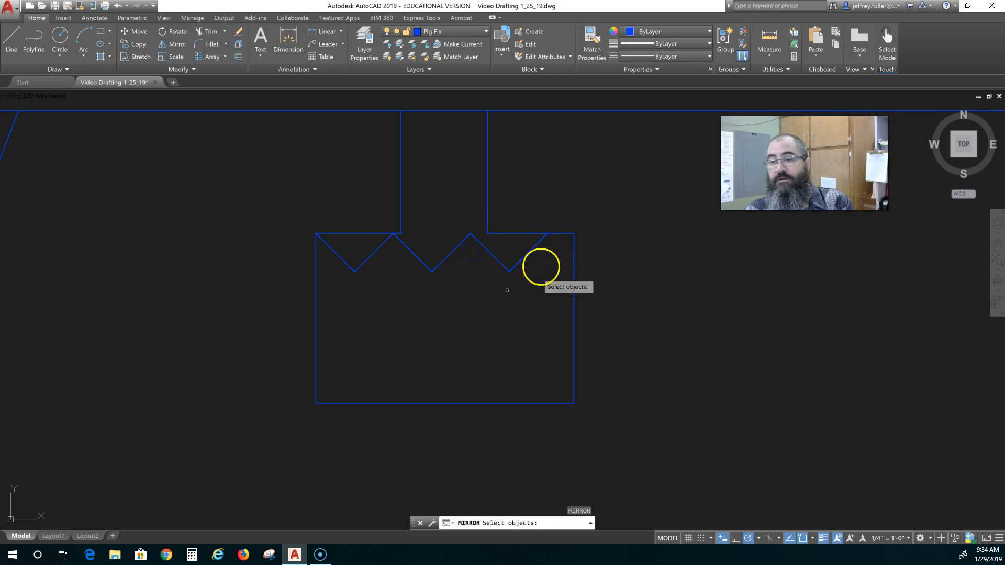
pyautogui.click(543, 240)
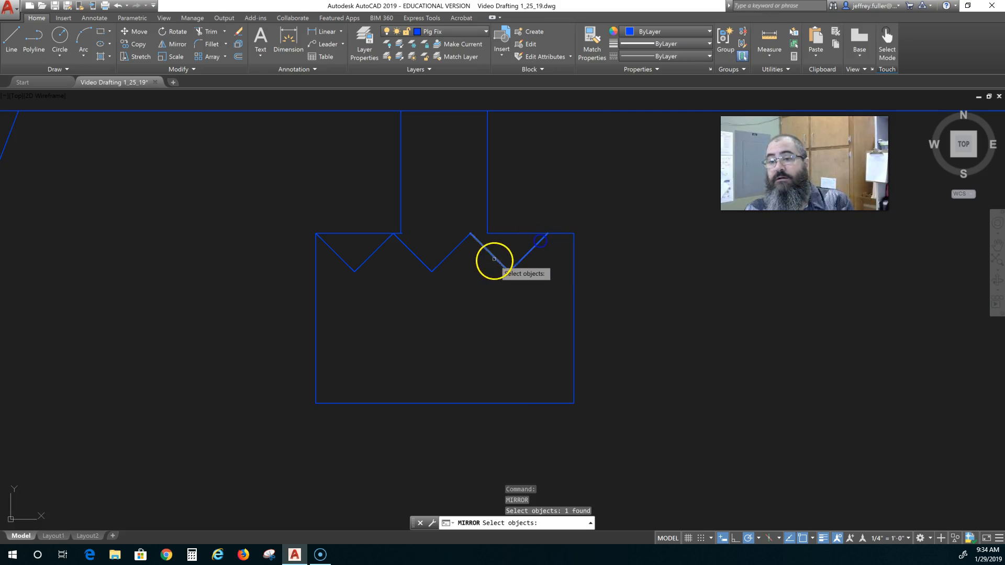
pyautogui.click(492, 256)
pyautogui.press('Return')
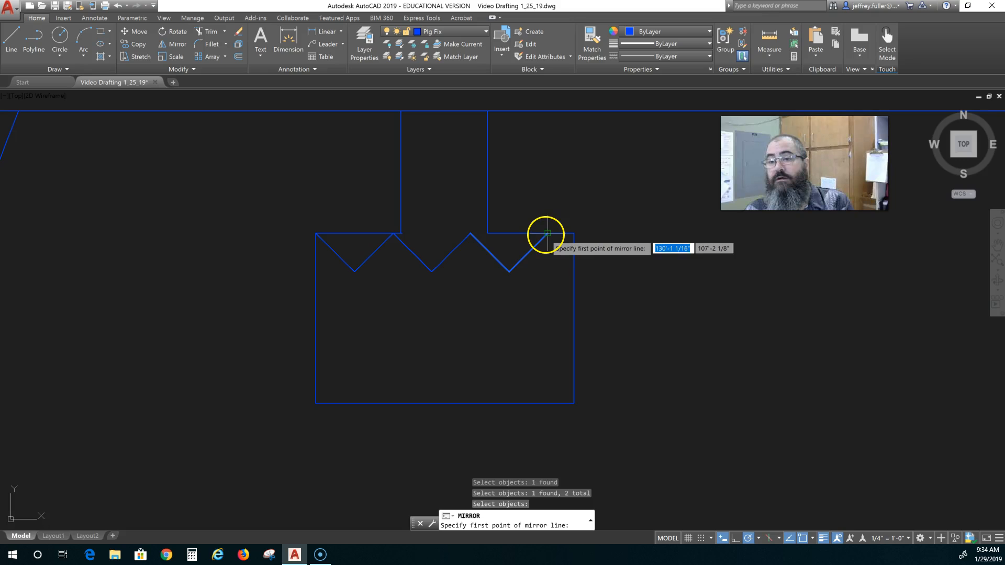
pyautogui.click(547, 234)
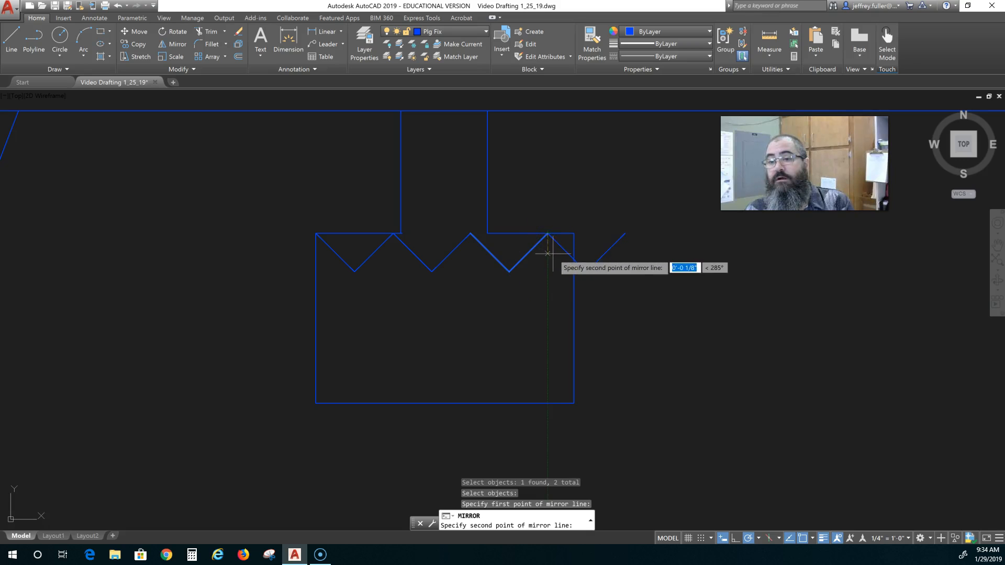
pyautogui.click(551, 256)
pyautogui.click(576, 293)
pyautogui.click(635, 248)
pyautogui.press('Escape')
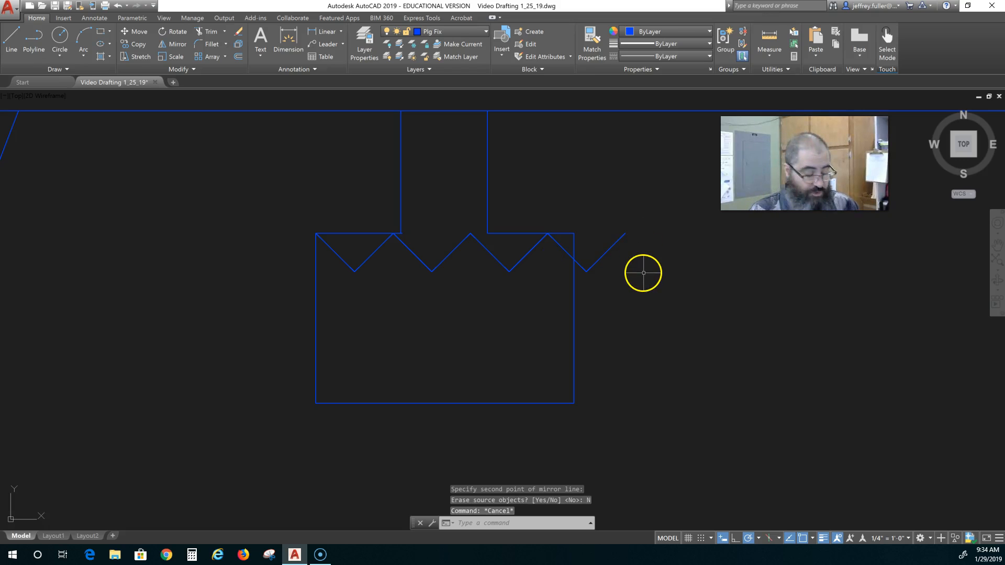
# Step: Trim the fourth V's descending line outside the head's right side and the top edge segment above the first V
pyautogui.press('Return')
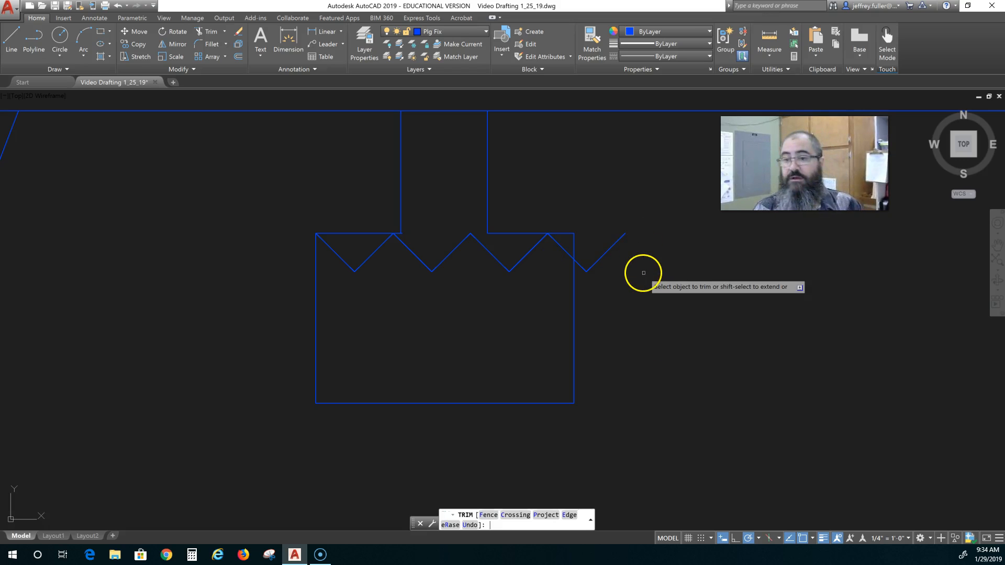
pyautogui.press('Return')
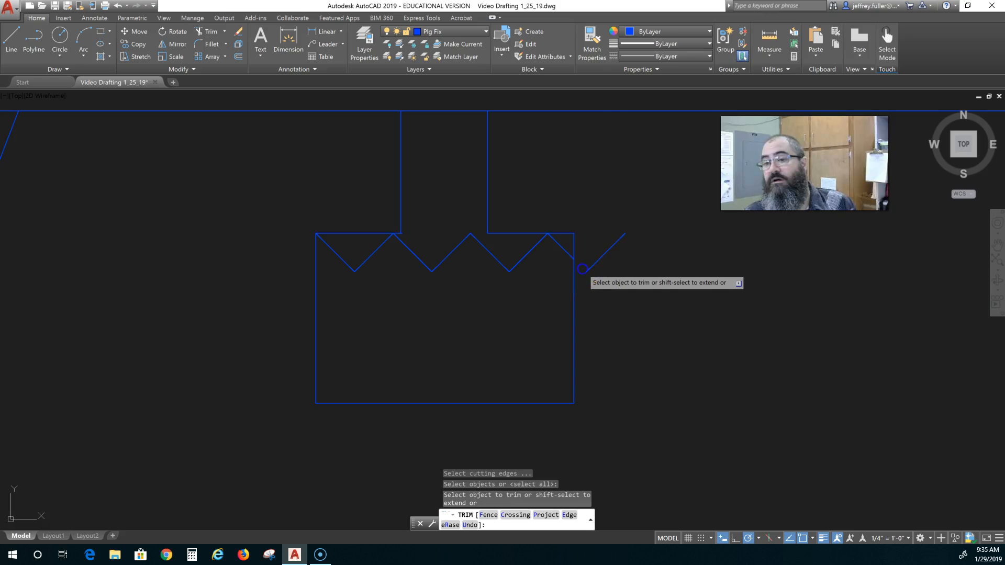
pyautogui.click(581, 266)
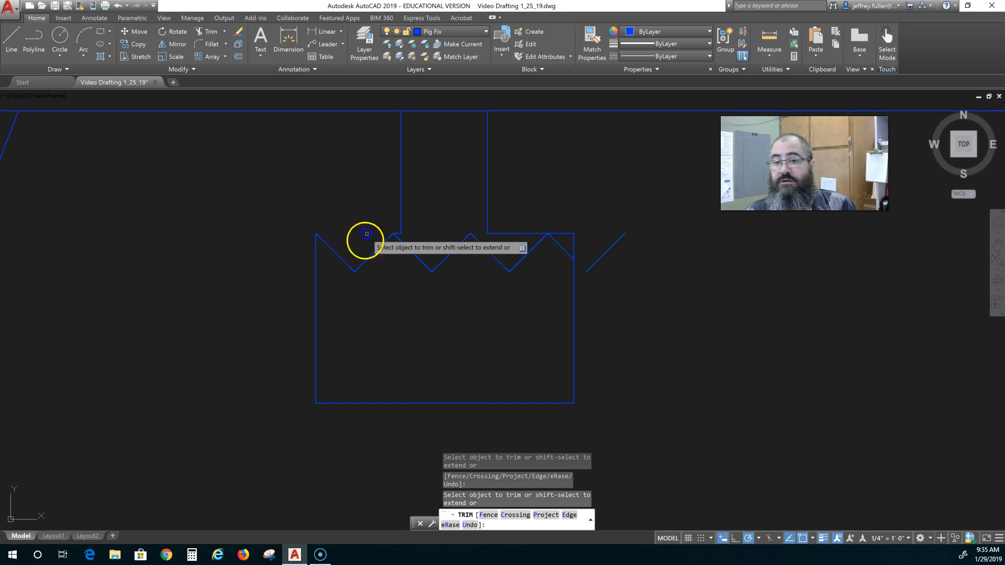
pyautogui.click(366, 234)
pyautogui.click(509, 283)
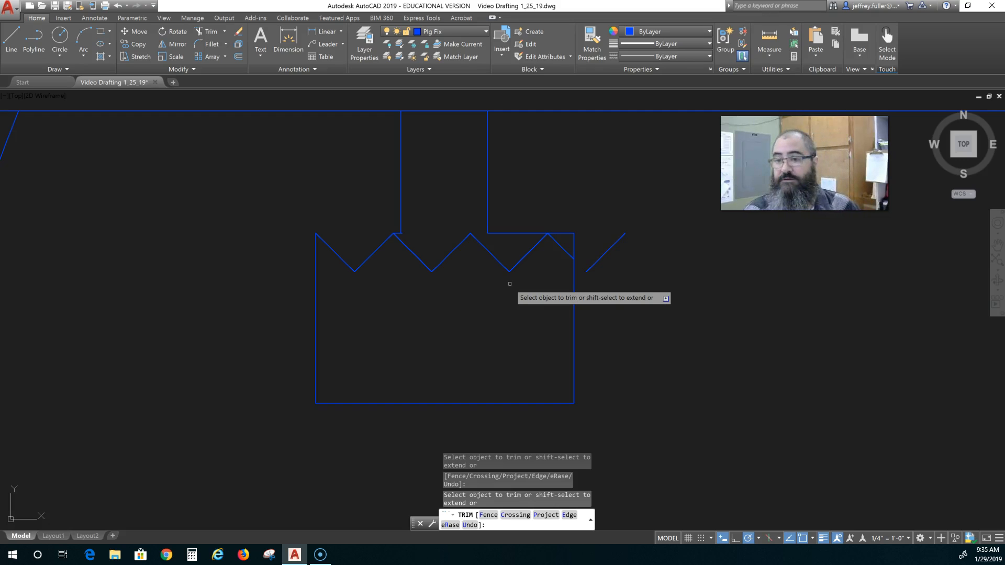
pyautogui.press('Escape')
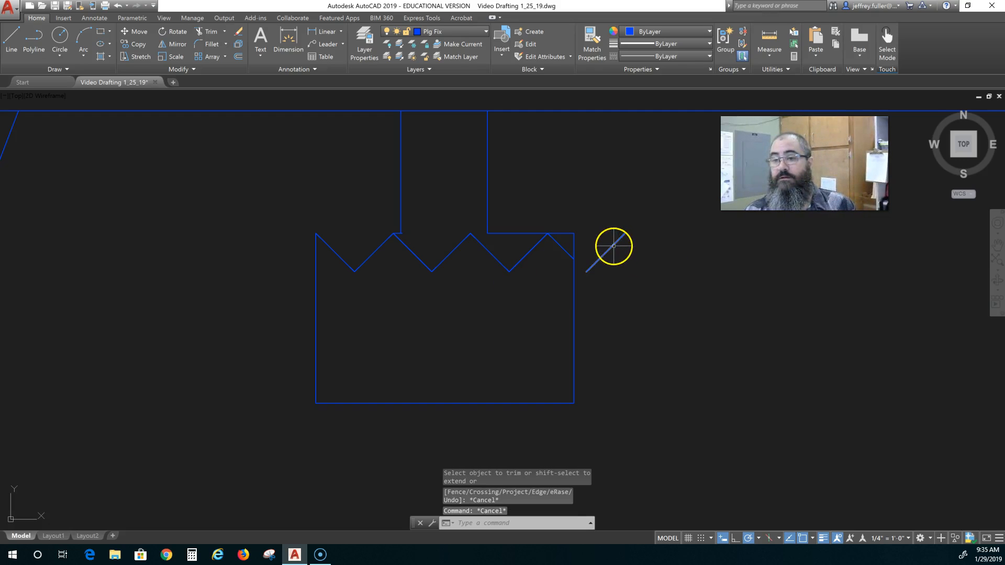
# Step: Erase the leftover diagonal outside the head and the horizontal top edge line to the right of the stem
pyautogui.click(613, 246)
pyautogui.press('Delete')
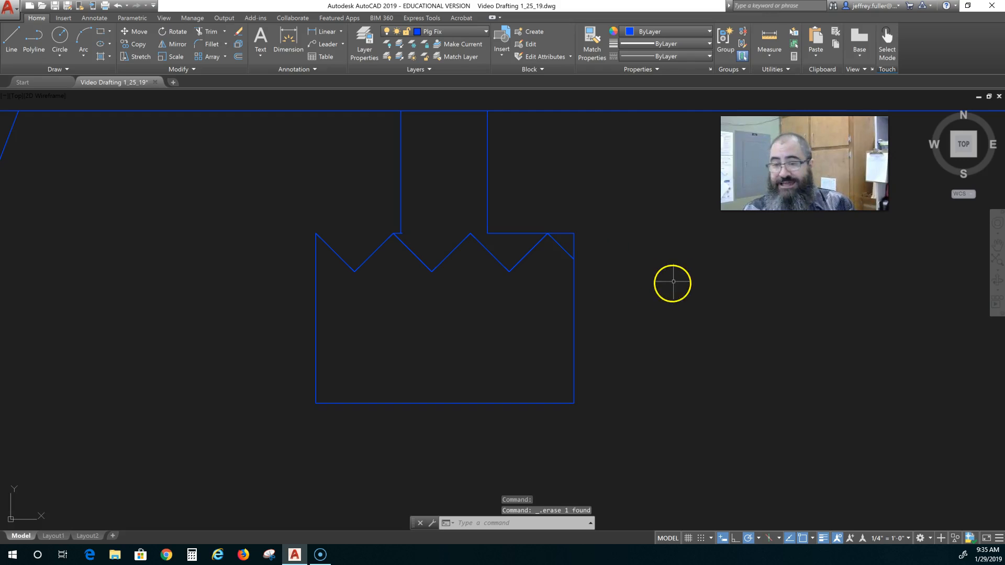
pyautogui.click(565, 233)
pyautogui.press('BackSpace')
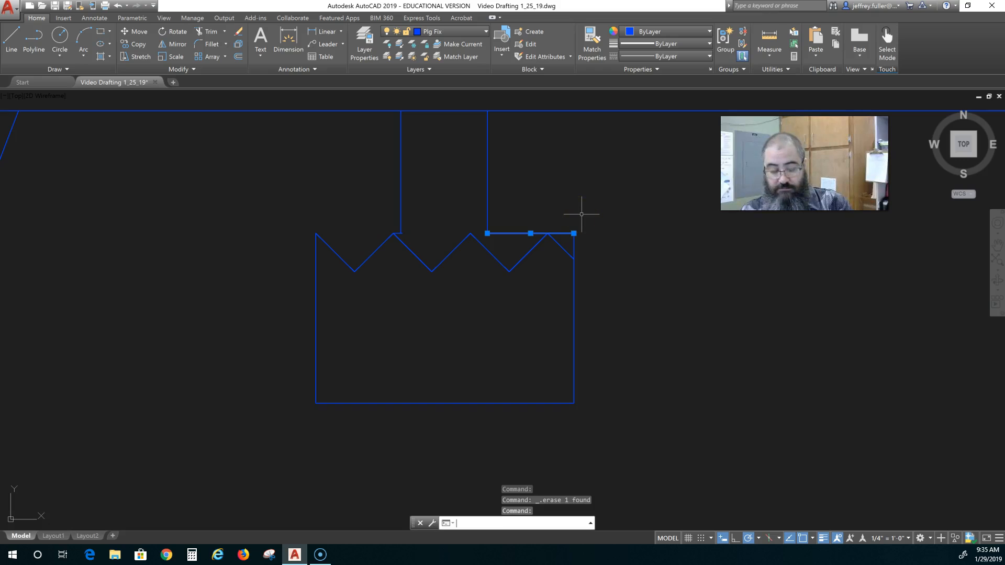
pyautogui.press('Delete')
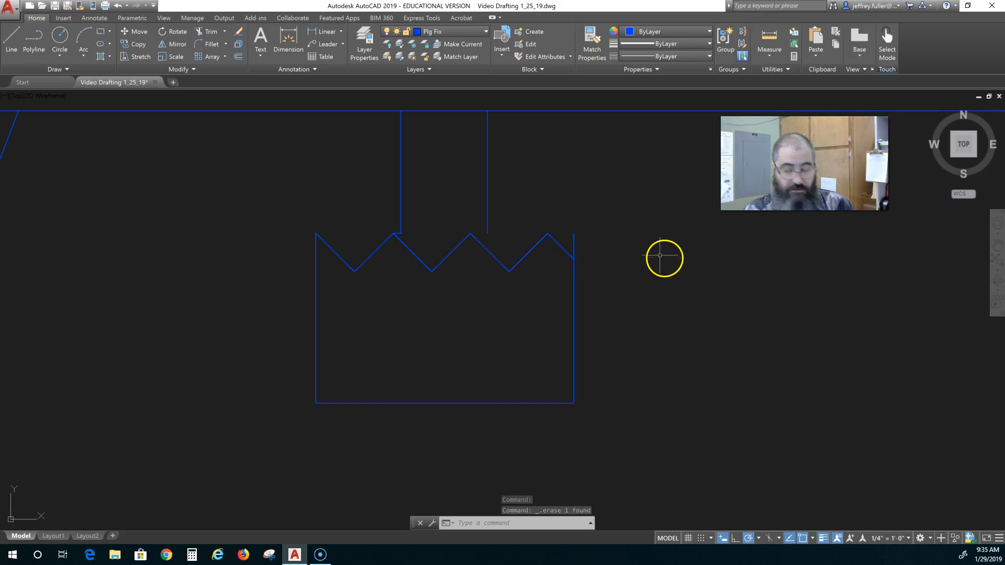
# Step: Shorten the head's right side line so its upper end meets the end of the zigzag
pyautogui.click(574, 241)
pyautogui.click(573, 233)
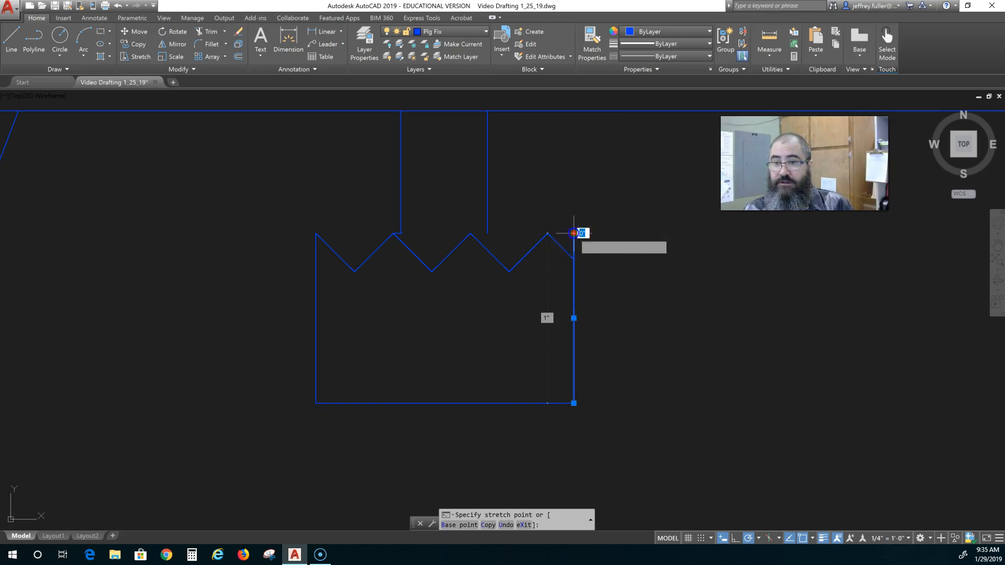
pyautogui.click(574, 259)
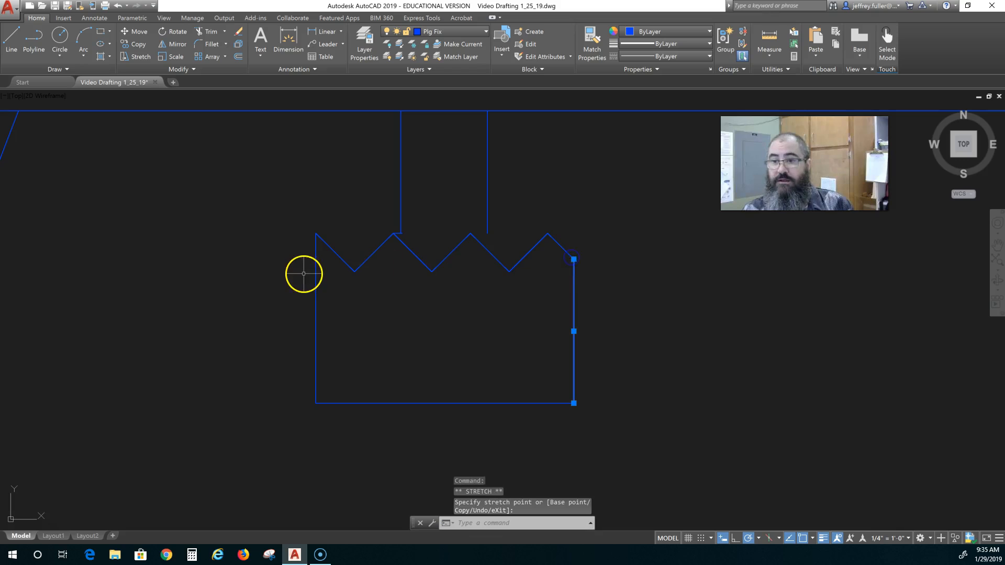
pyautogui.press('Escape')
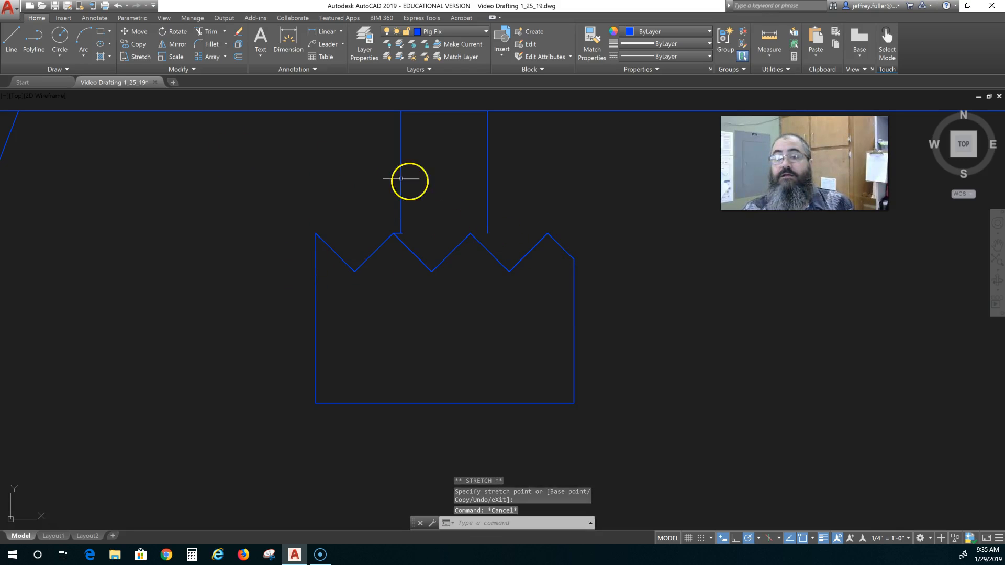
# Step: Erase the short horizontal remnant between the first zigzag peak and the left stem line
pyautogui.scroll(5, 395, 229)
pyautogui.click(395, 222)
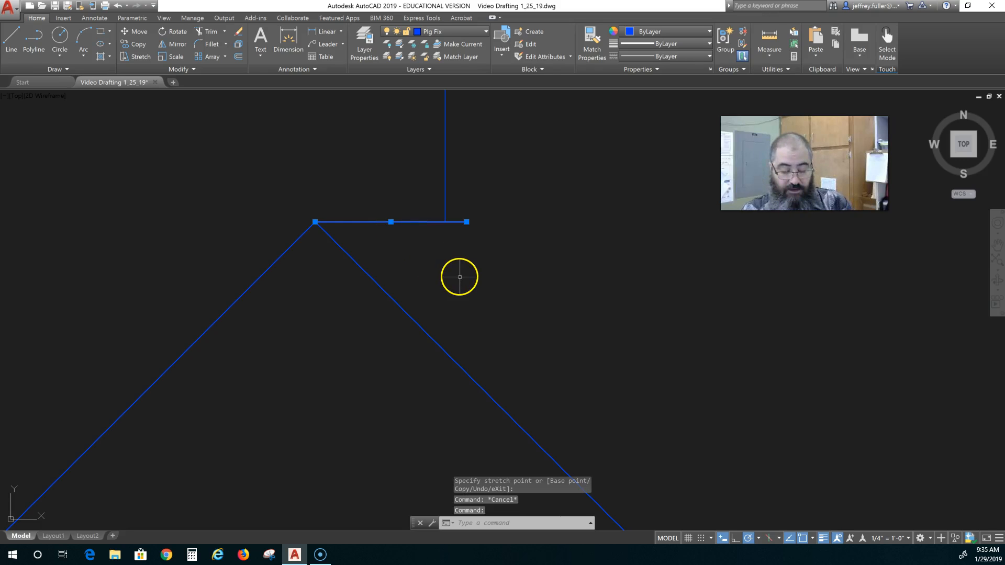
pyautogui.press('Delete')
# Step: Stretch the lower ends of both faucet handle stem lines down to meet the zigzag edge
pyautogui.scroll(-5, 459, 277)
pyautogui.click(457, 251)
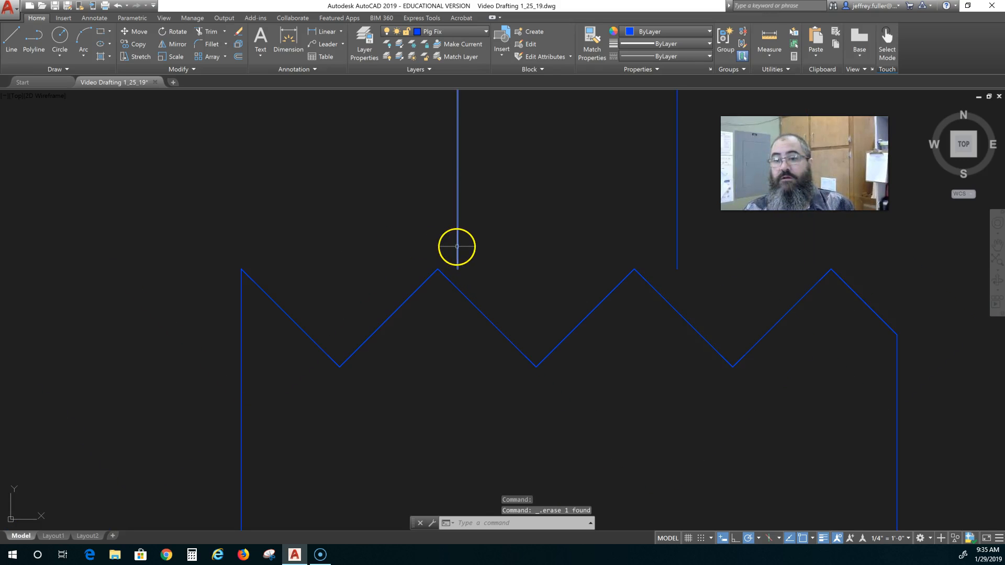
pyautogui.click(458, 269)
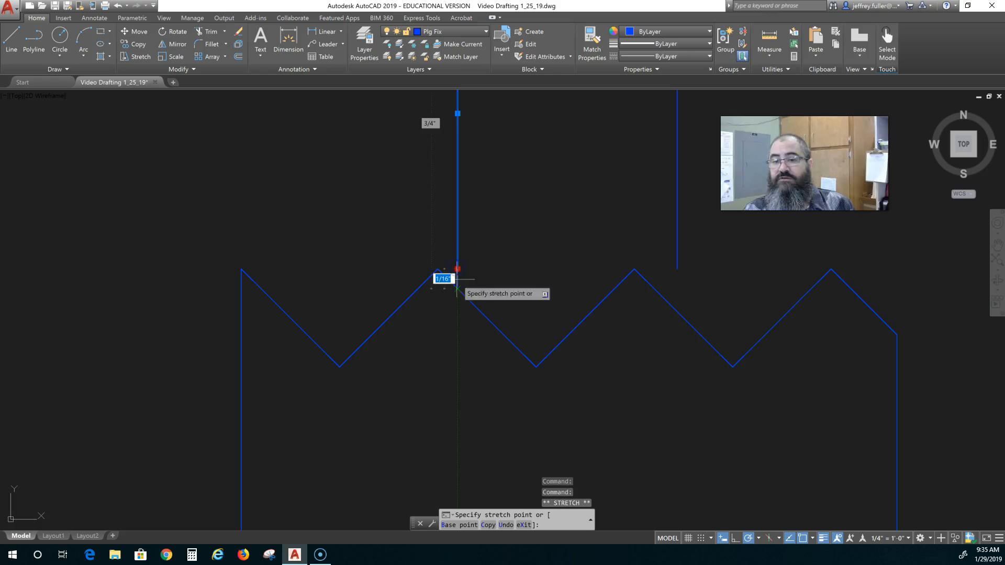
pyautogui.click(456, 286)
pyautogui.press('Escape')
pyautogui.click(677, 241)
pyautogui.click(677, 269)
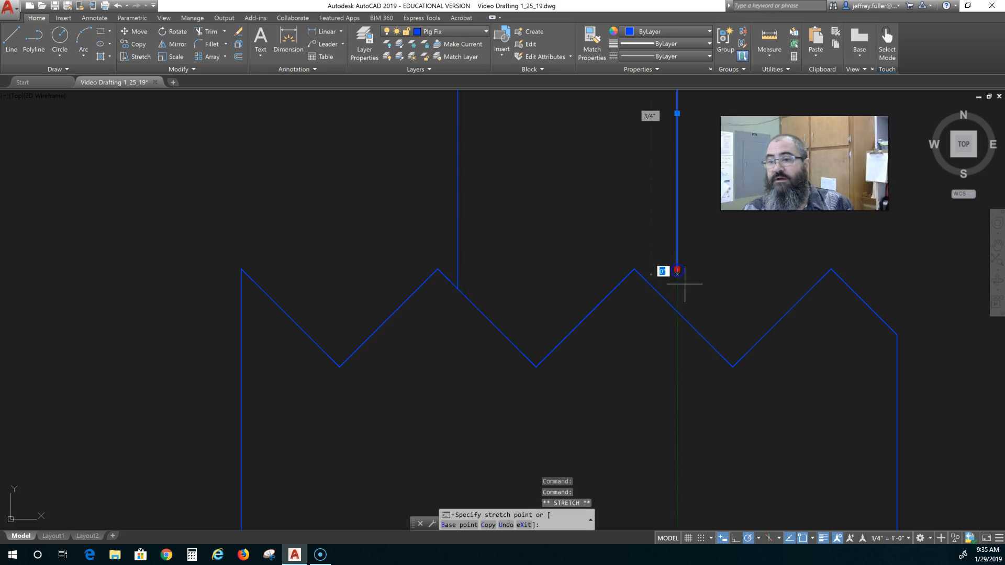
pyautogui.click(677, 312)
pyautogui.press('Escape')
# Step: Mirror the whole faucet handle across a vertical line through the midpoint of the tub's top edge, keeping the source objects
pyautogui.scroll(-6, 554, 371)
pyautogui.scroll(-4, 434, 345)
pyautogui.moveTo(434, 345)
pyautogui.mouseDown(button='middle')
pyautogui.moveTo(518, 301)
pyautogui.moveTo(581, 246)
pyautogui.moveTo(579, 265)
pyautogui.mouseUp(button='middle')
pyautogui.scroll(-6, 579, 272)
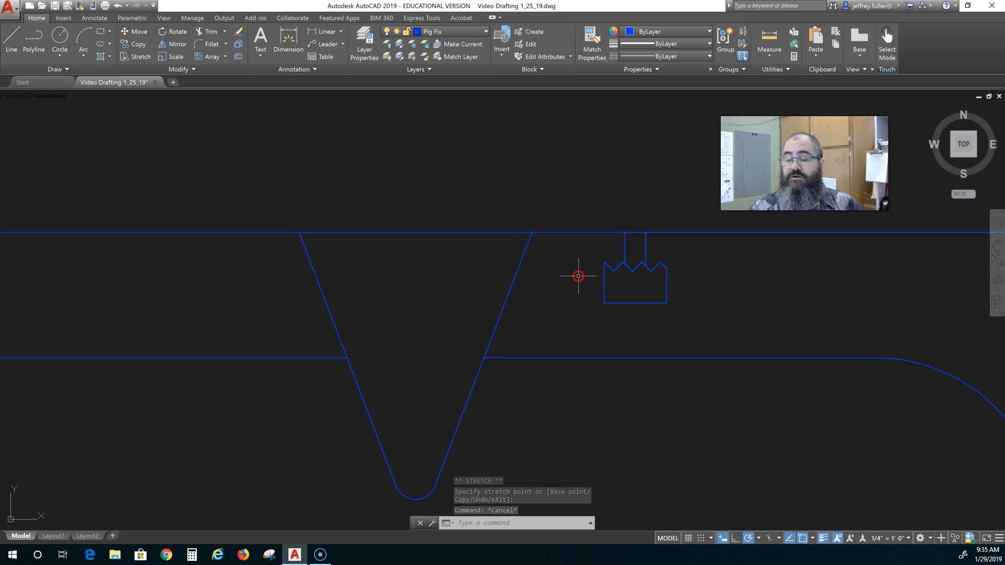
pyautogui.click(601, 277)
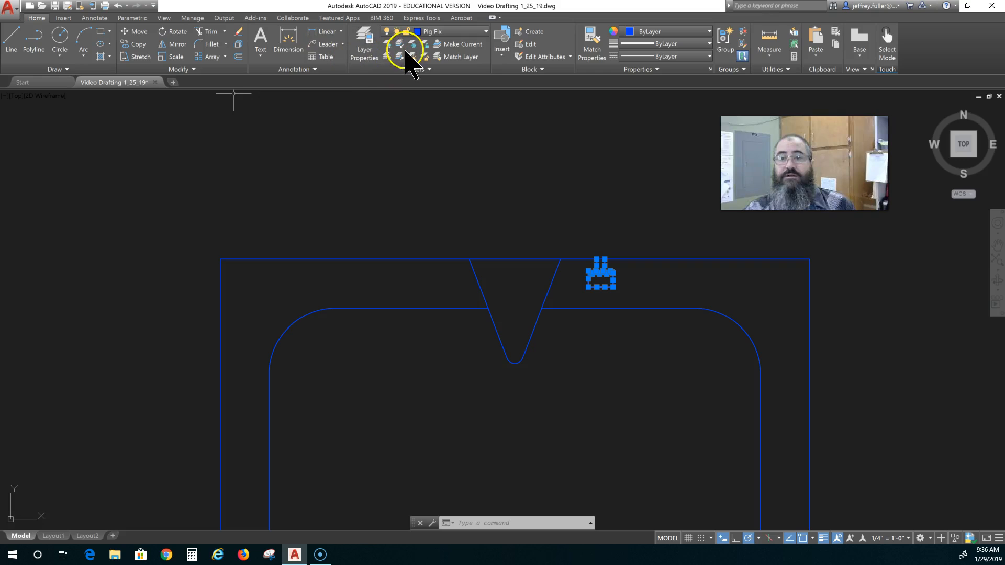
pyautogui.click(176, 45)
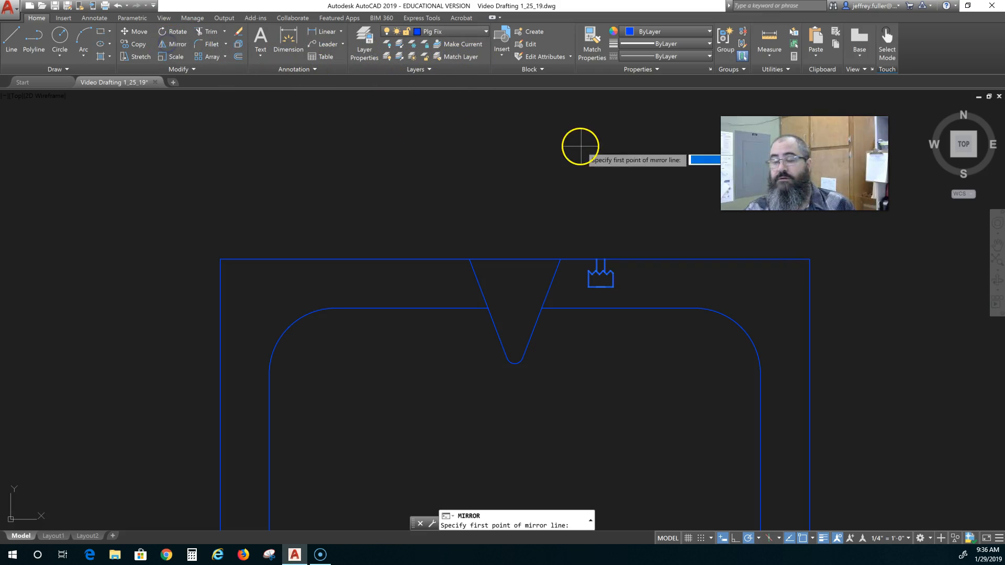
pyautogui.click(515, 259)
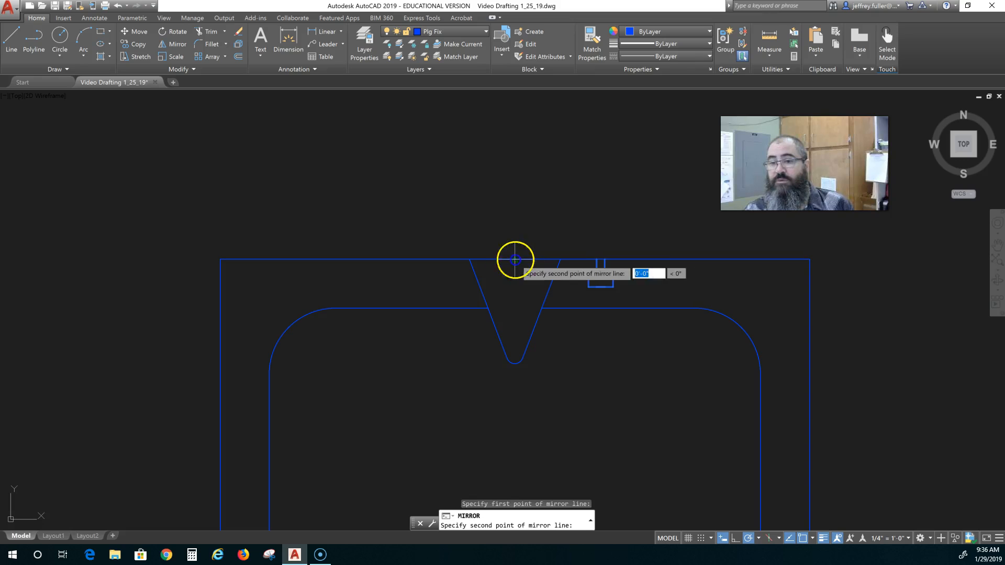
pyautogui.click(517, 296)
pyautogui.click(539, 334)
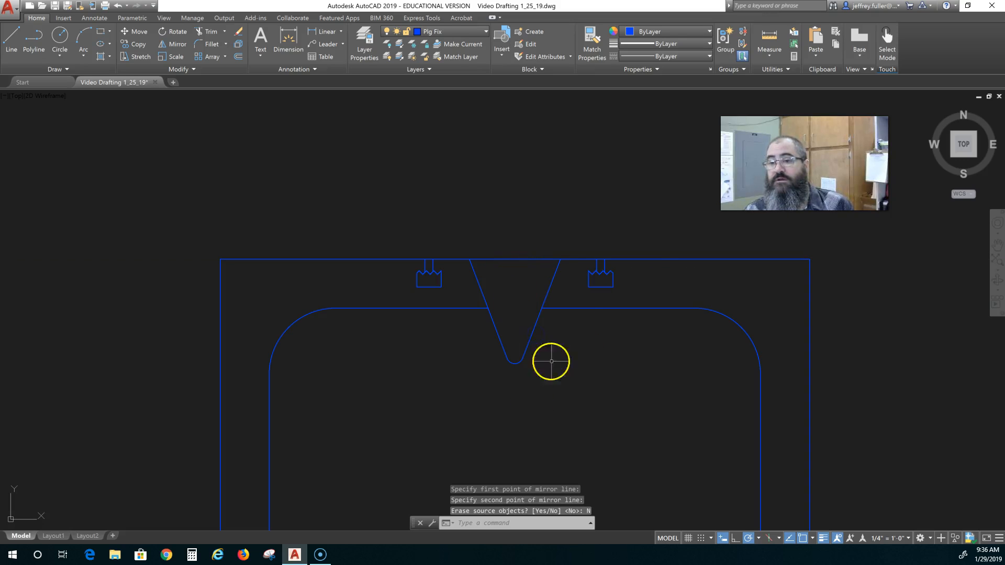
# Step: Compare the newly drawn tub with the existing bathtub in the floor plan
pyautogui.scroll(-8, 625, 380)
pyautogui.moveTo(610, 388); pyautogui.dragTo(456, 289, button='middle')
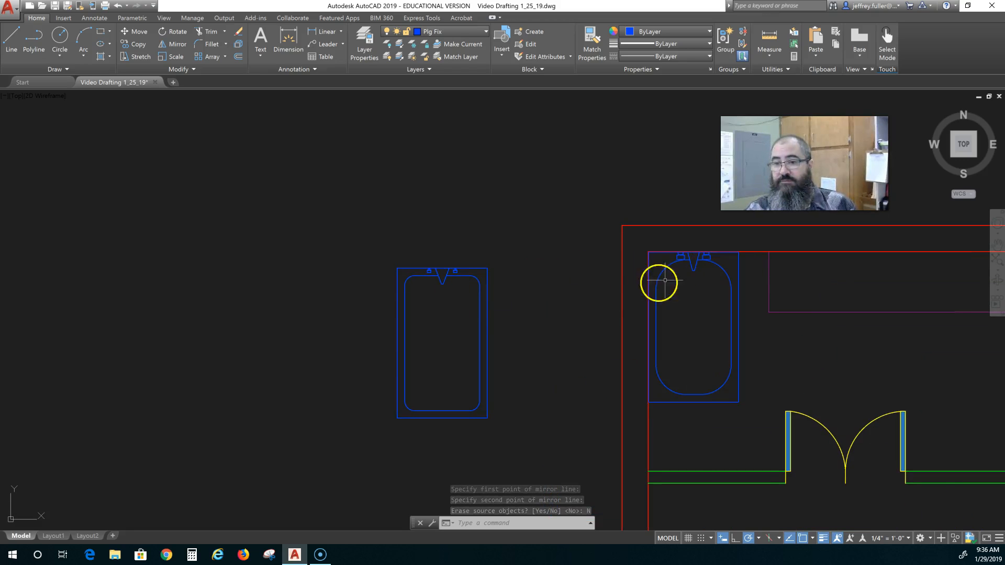
pyautogui.scroll(4, 455, 301)
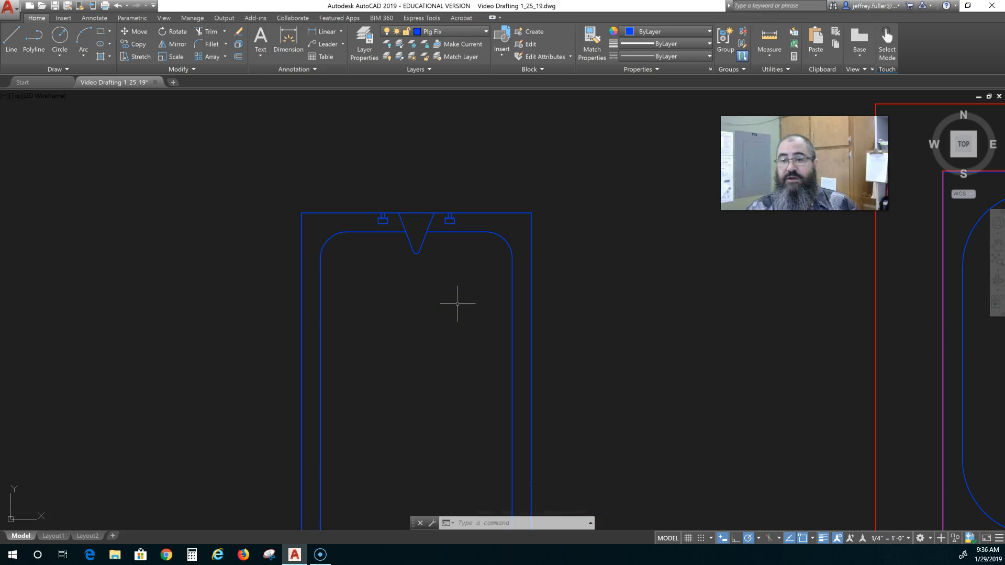
pyautogui.scroll(-5, 458, 303)
pyautogui.moveTo(453, 314); pyautogui.dragTo(464, 263, button='middle')
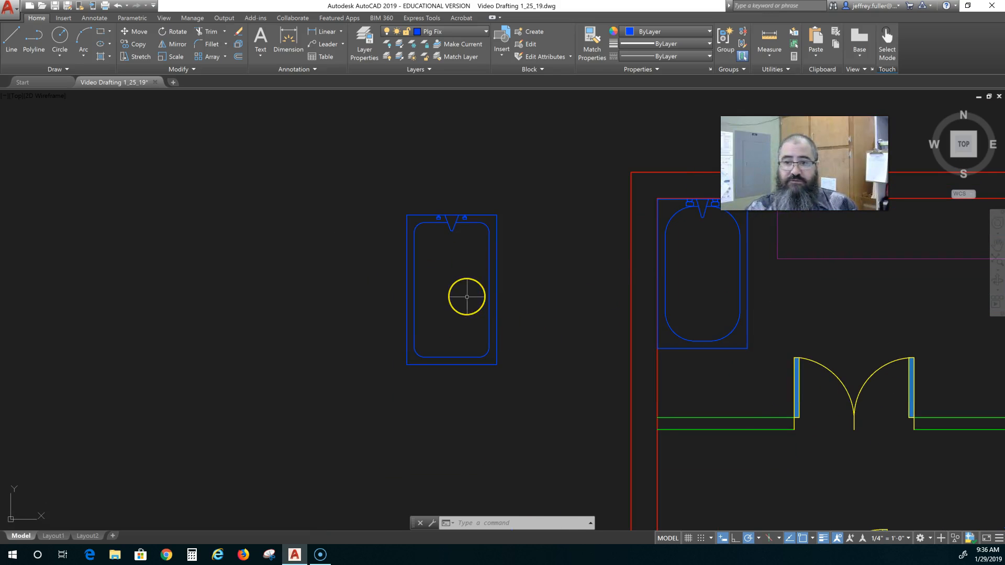
pyautogui.scroll(-2, 466, 297)
pyautogui.scroll(6, 467, 296)
pyautogui.moveTo(446, 292); pyautogui.dragTo(480, 370, button='middle')
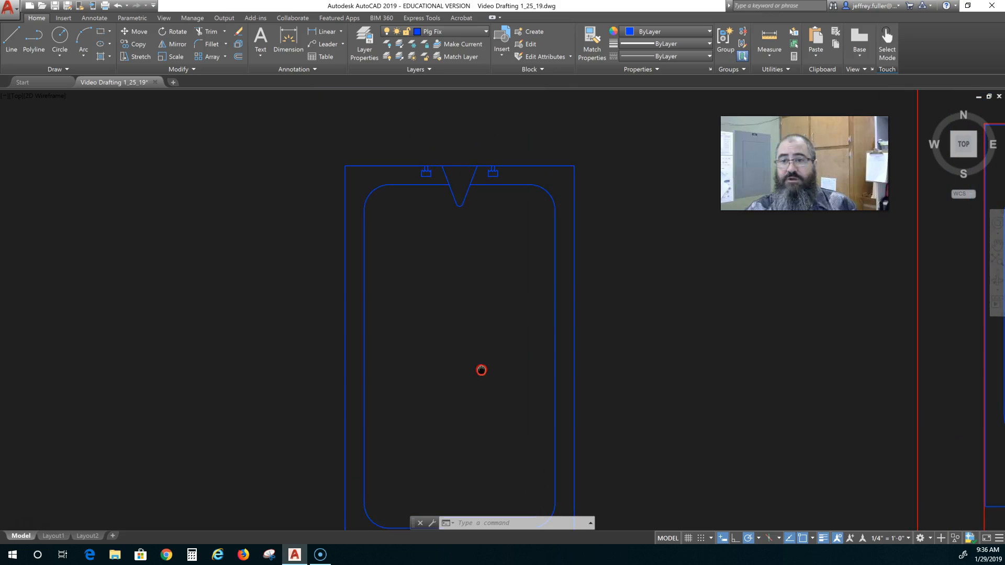
pyautogui.scroll(-1, 441, 297)
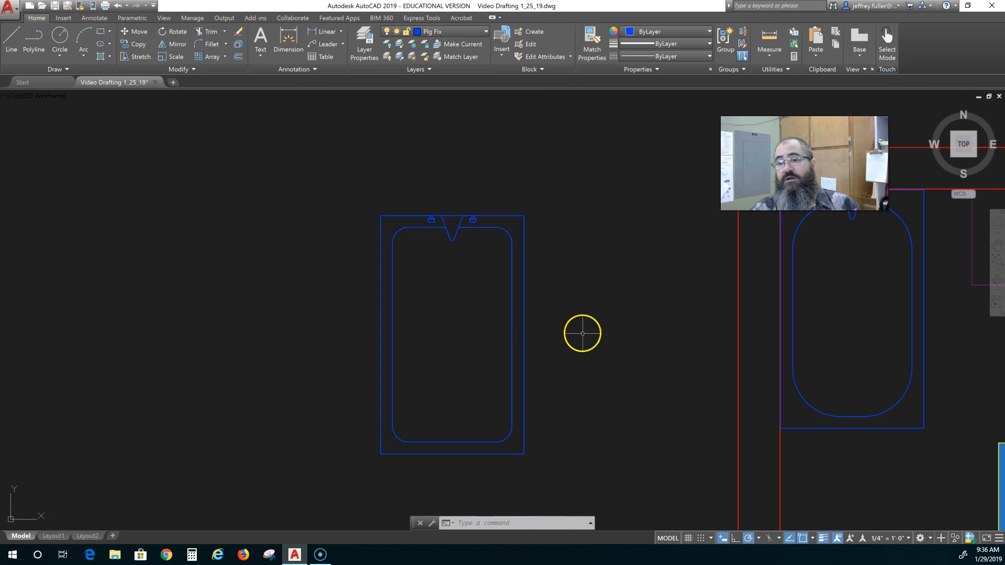
pyautogui.scroll(-2, 645, 369)
pyautogui.scroll(-2, 645, 369)
pyautogui.moveTo(641, 368); pyautogui.dragTo(336, 290, button='middle')
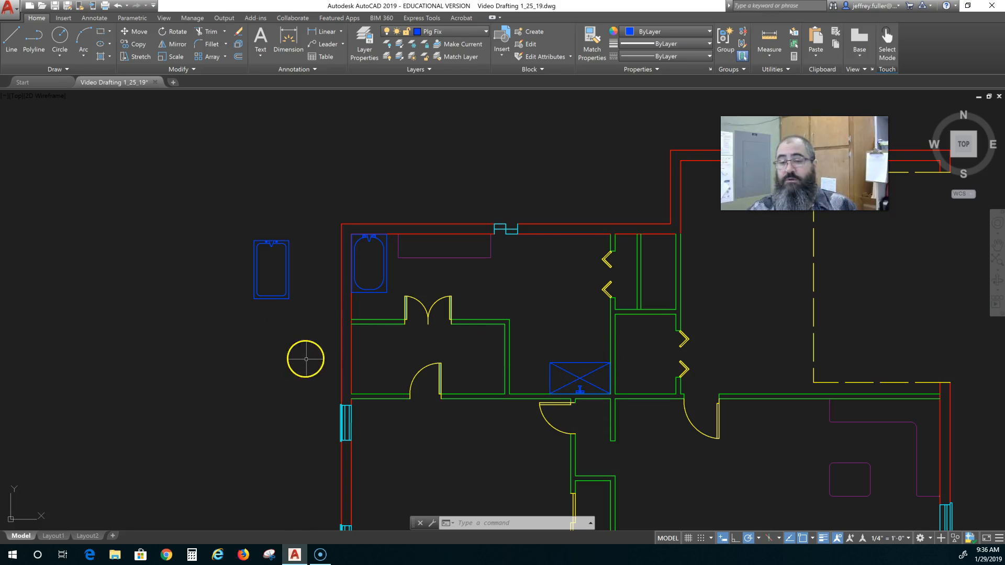
pyautogui.scroll(4, 307, 358)
pyautogui.scroll(-2, 294, 348)
pyautogui.moveTo(291, 342); pyautogui.dragTo(312, 354, button='middle')
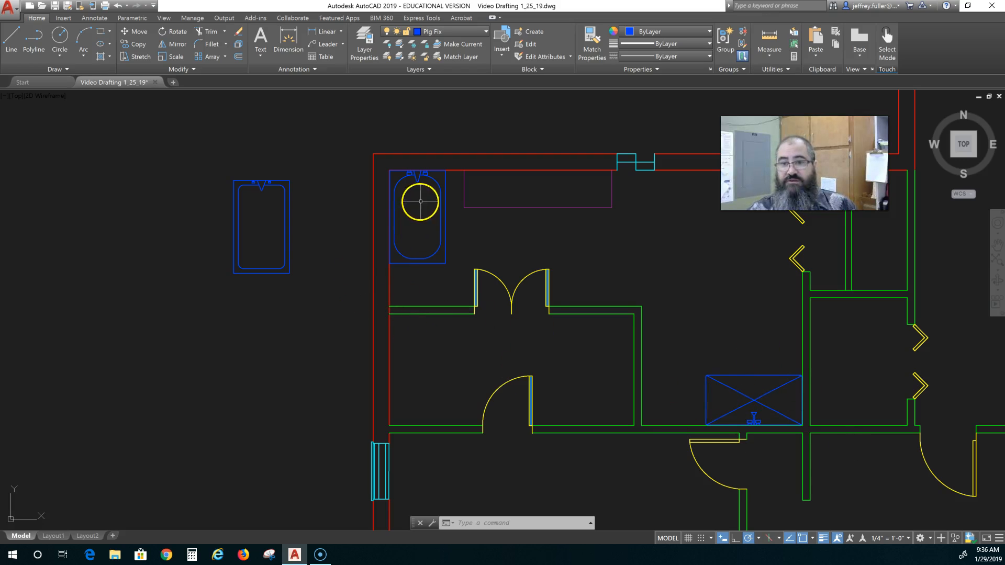
# Step: Examine the shower fixture's head and zigzag-edged faucet handles, and review the whole floor plan
pyautogui.scroll(5, 745, 442)
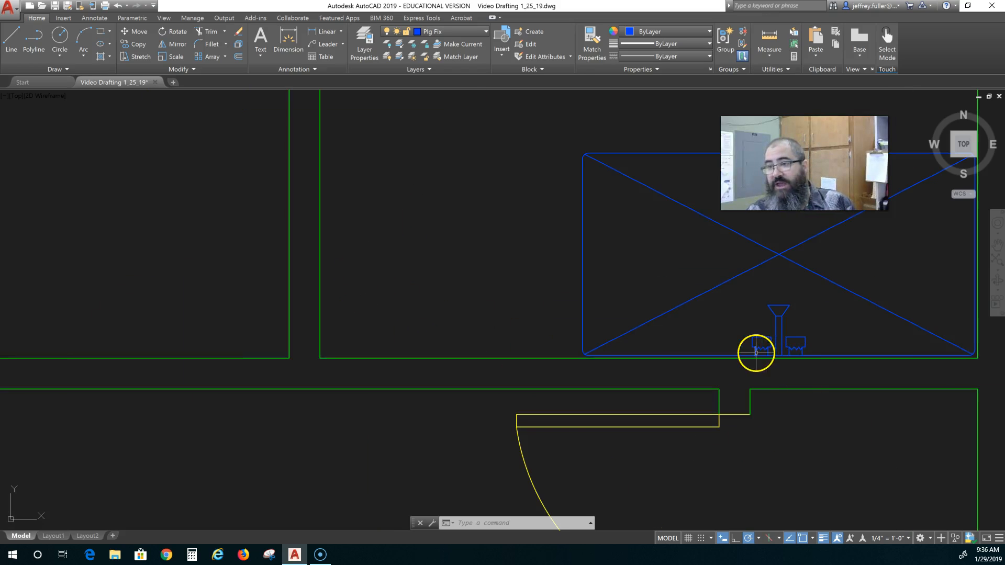
pyautogui.scroll(-5, 757, 352)
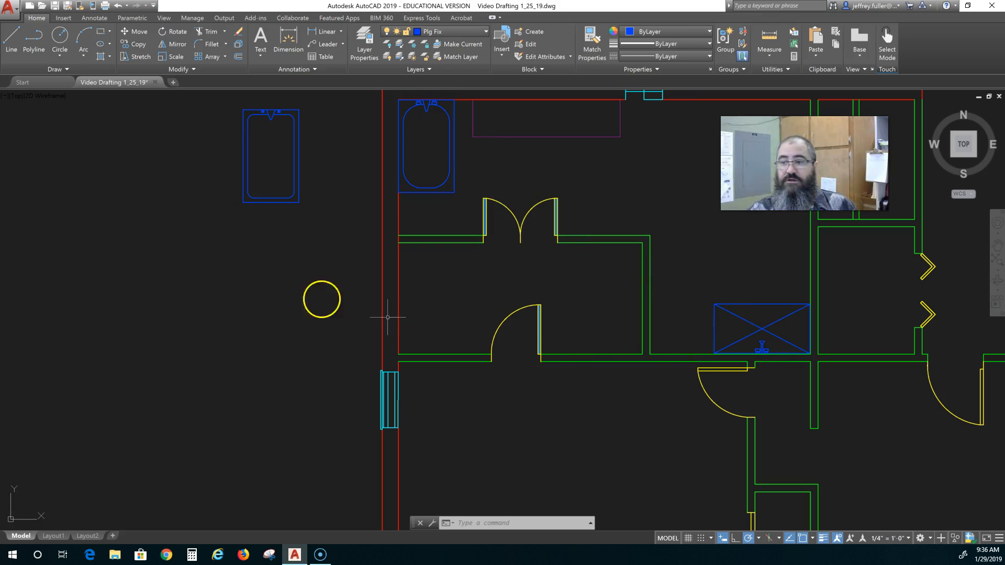
pyautogui.scroll(6, 782, 340)
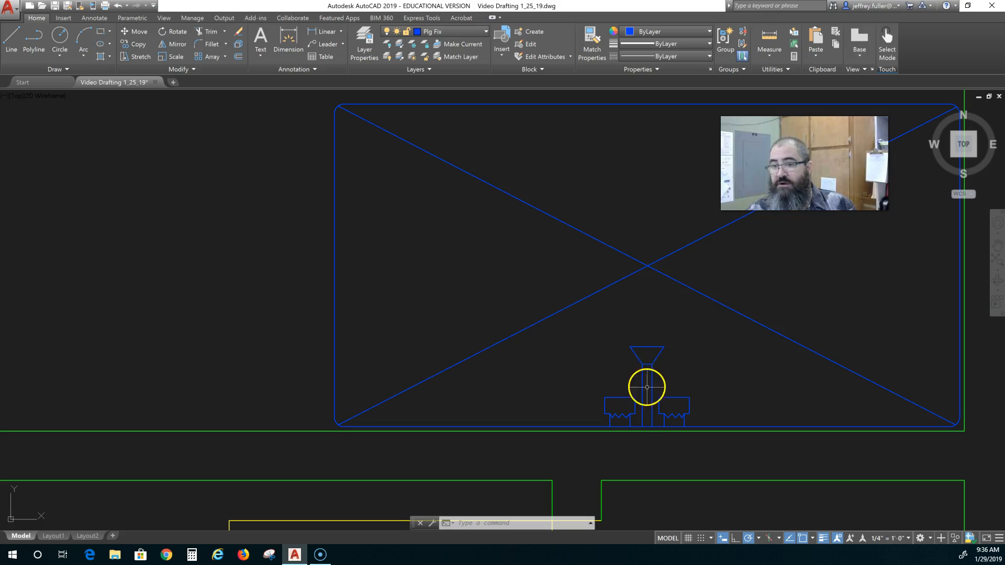
pyautogui.scroll(3, 612, 368)
pyautogui.scroll(-8, 611, 369)
pyautogui.moveTo(559, 405); pyautogui.dragTo(301, 307, button='middle')
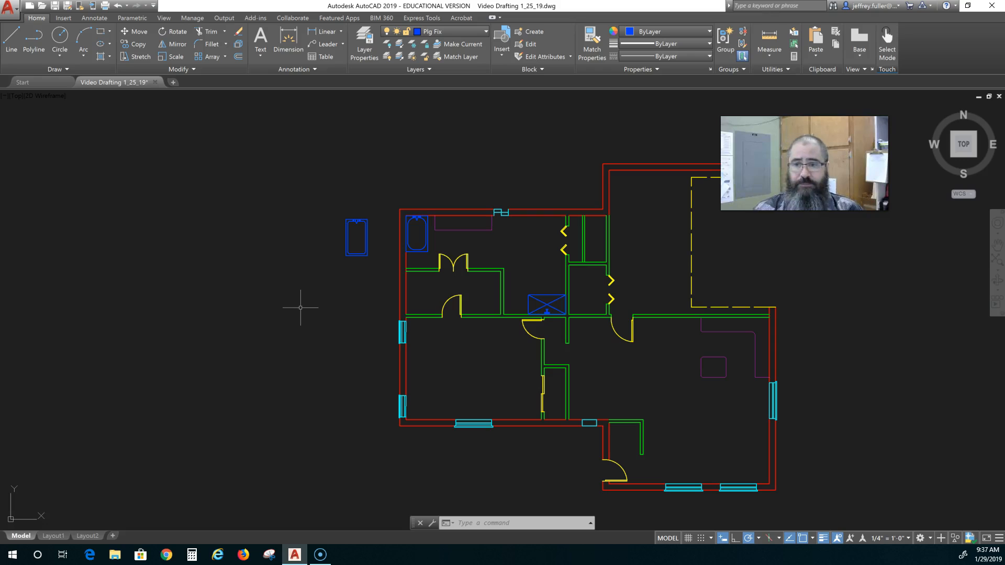
pyautogui.click(306, 304)
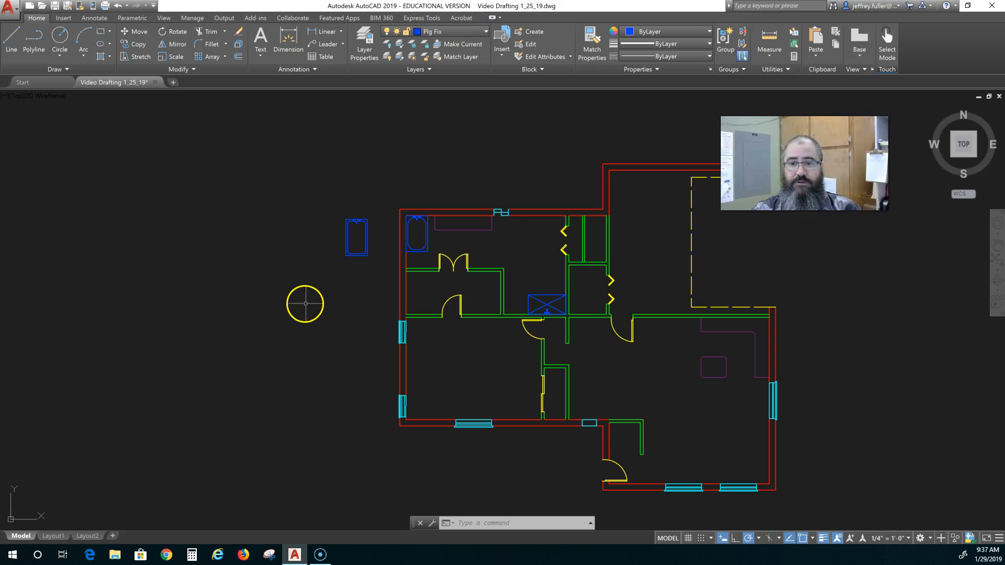